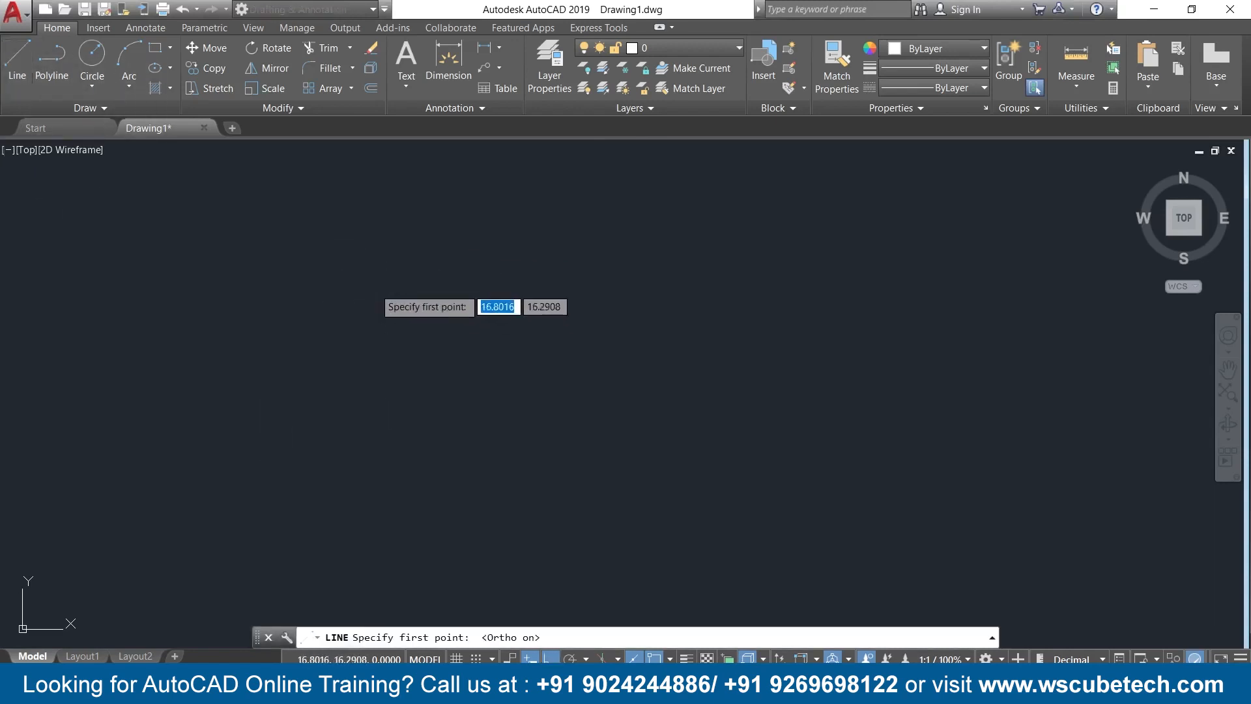
- Draw three connected lines: a horizontal one about 17.46 units long, a vertical one 8 units down, and a bottom line back below the start point
click(395, 318)
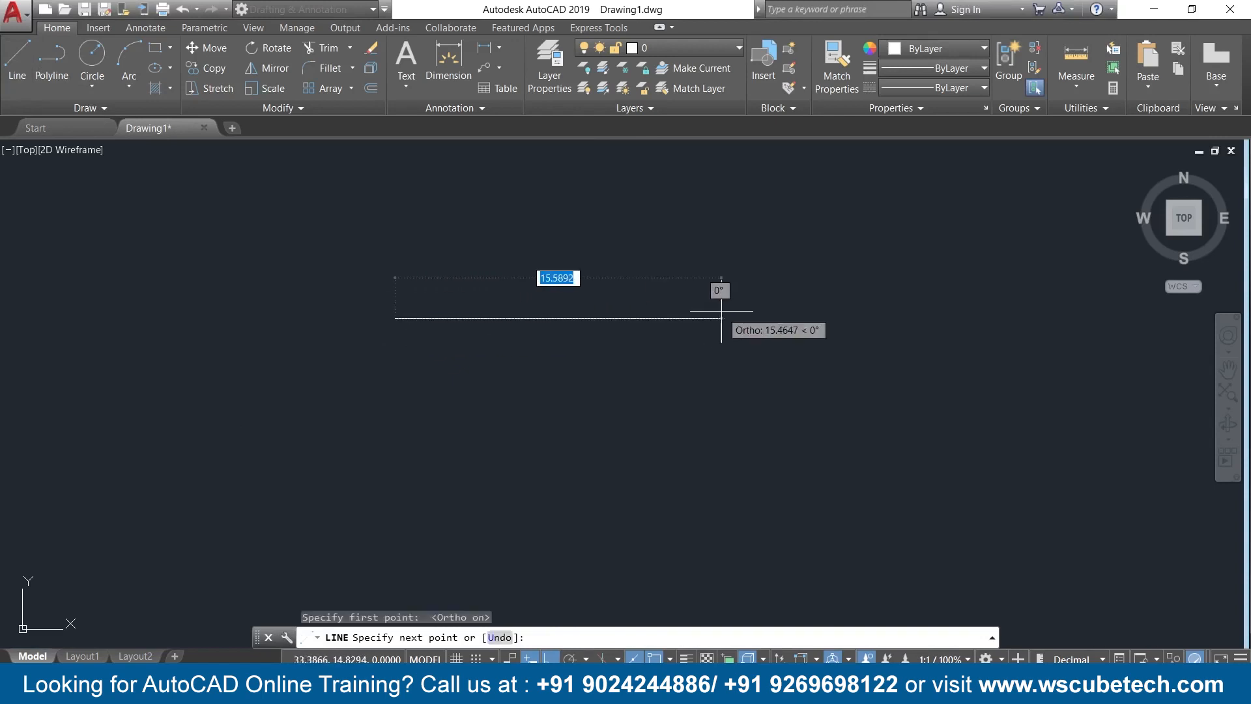
click(761, 316)
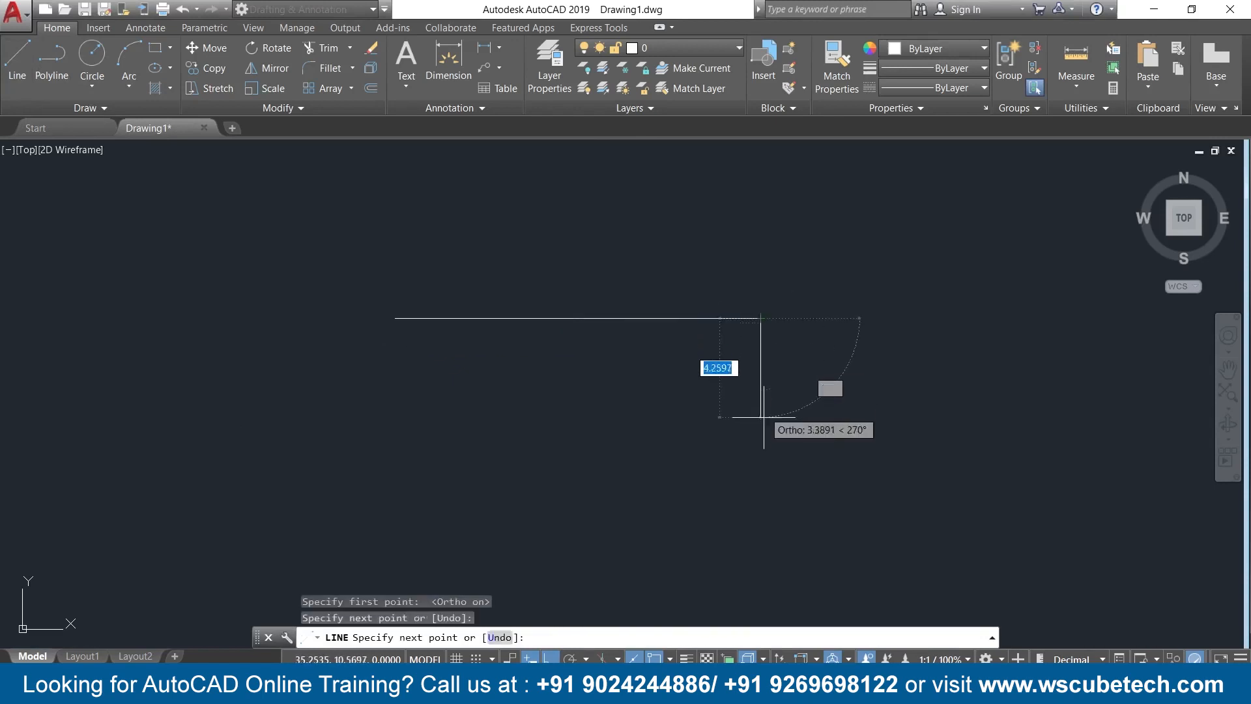
middle_drag(761, 455, 734, 398)
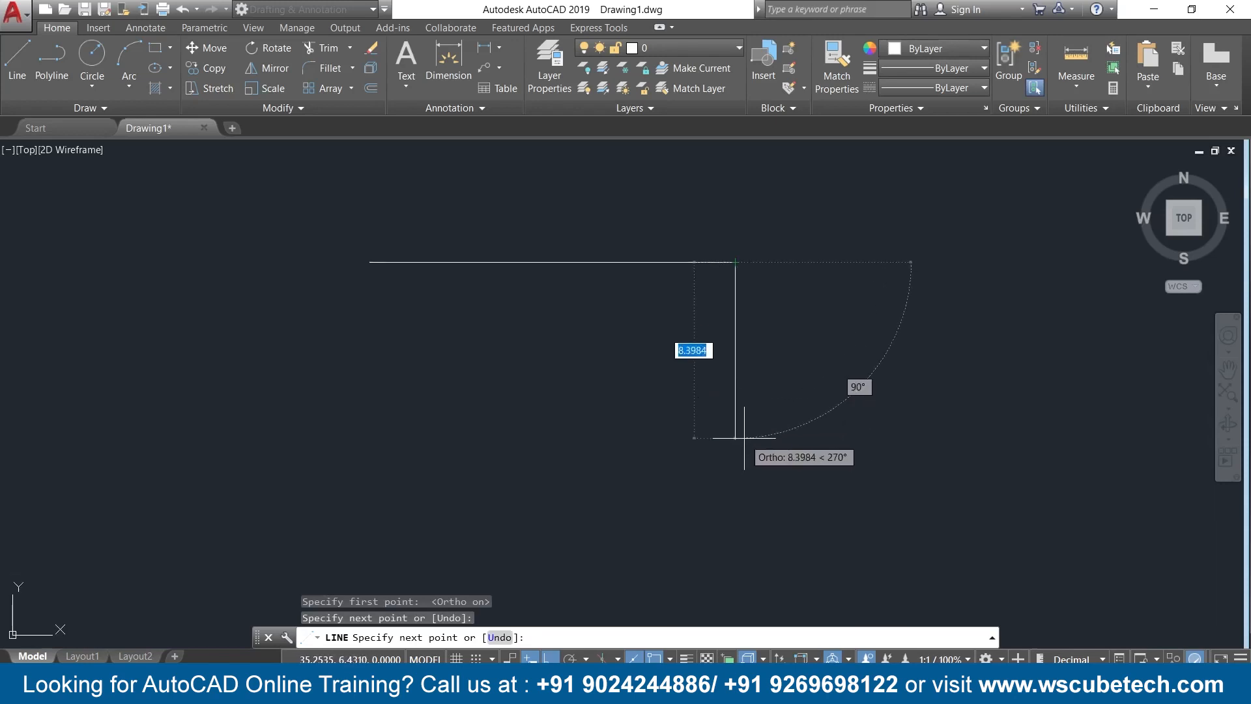
text(8)
key(Return)
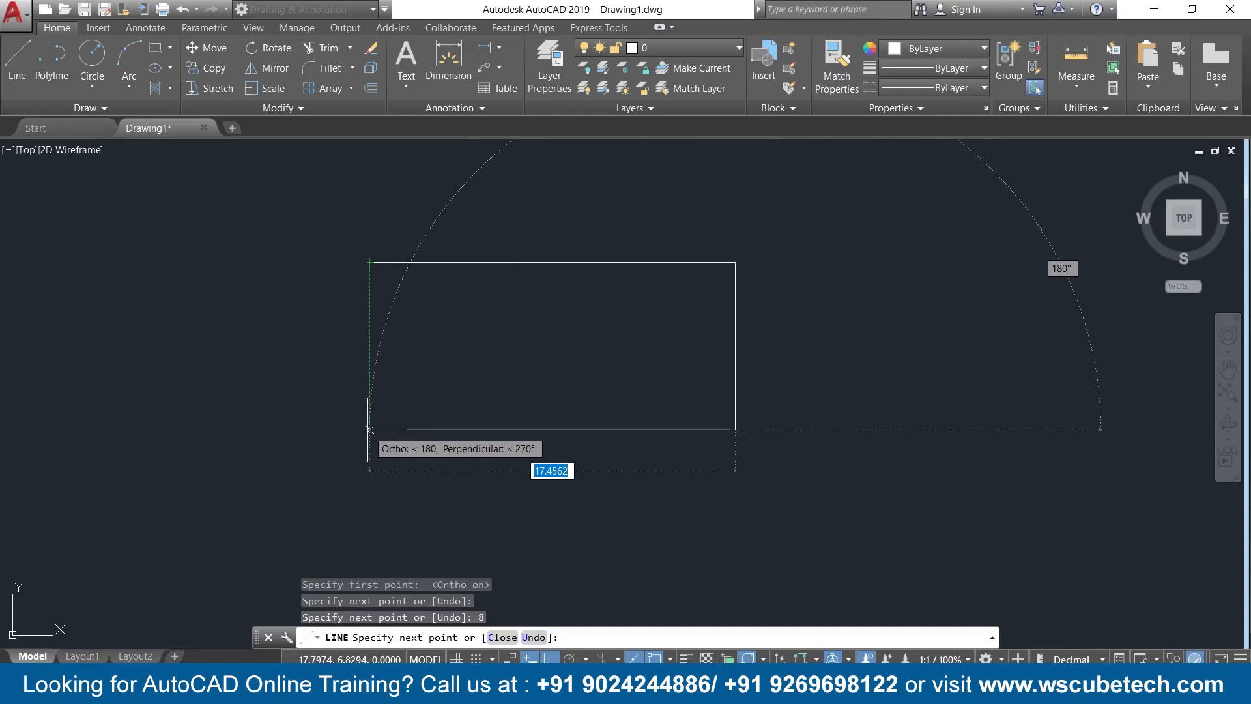
click(370, 429)
key(Return)
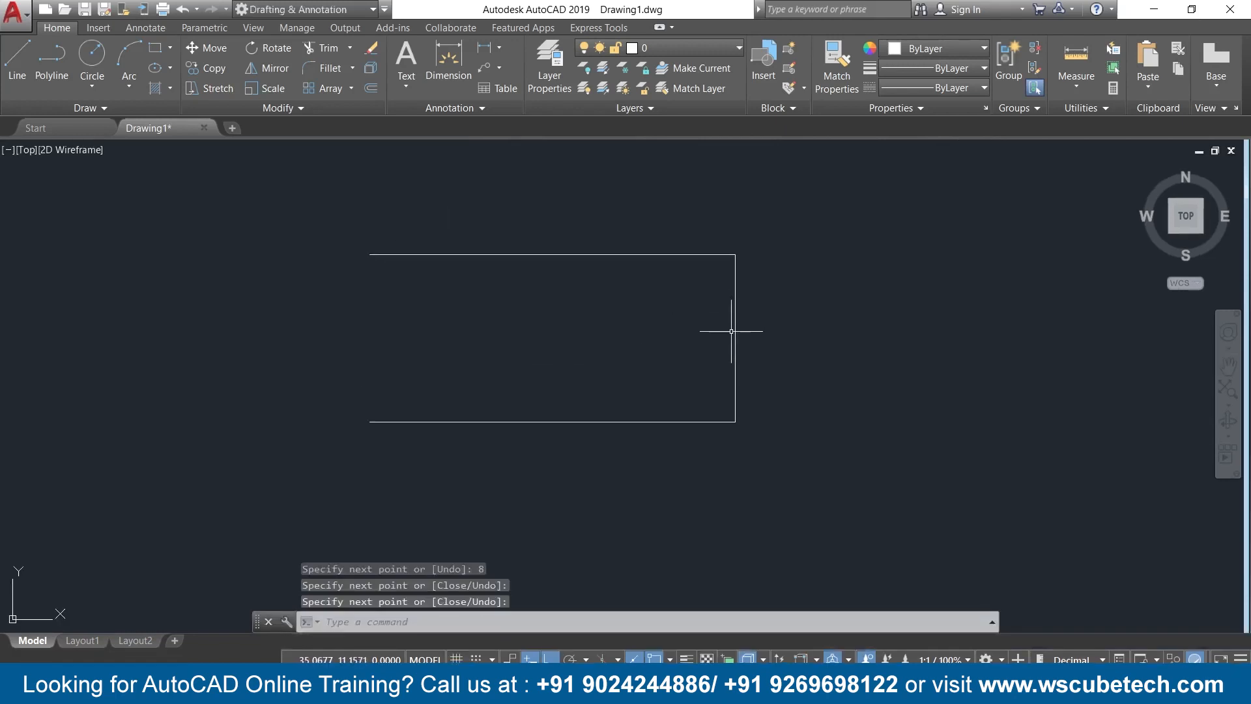
- Delete the vertical line joining the two horizontal lines
click(737, 335)
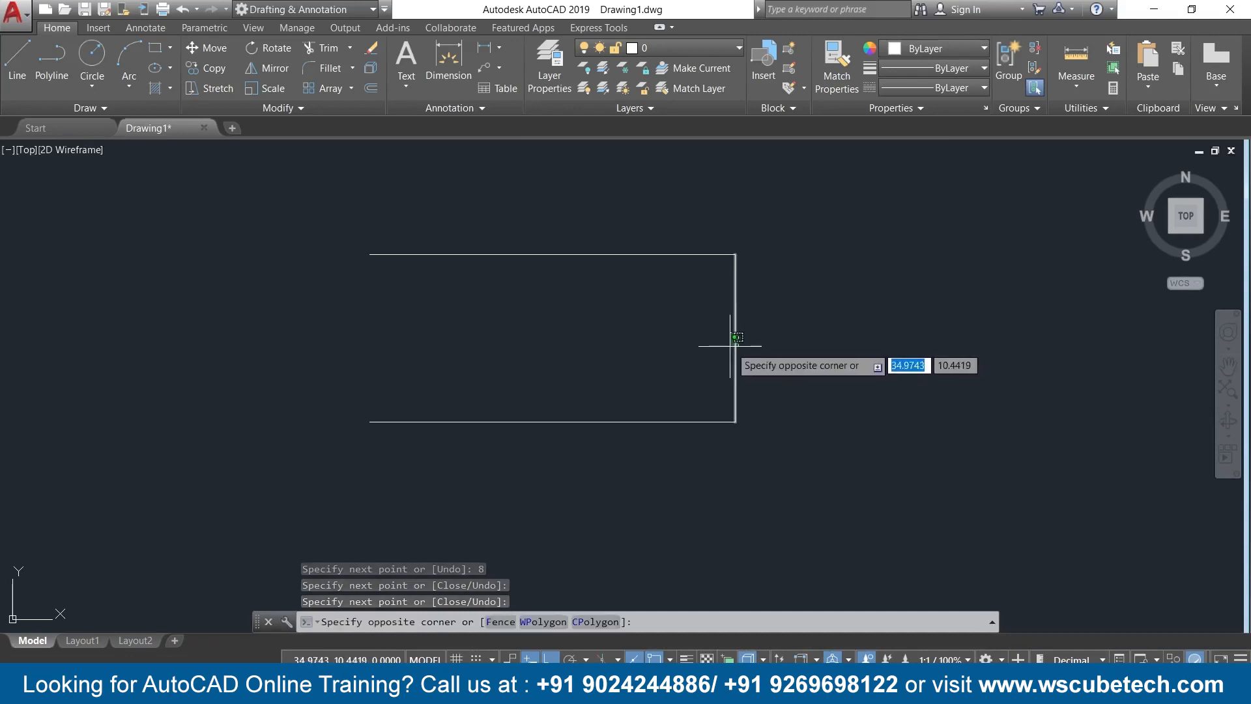
click(735, 338)
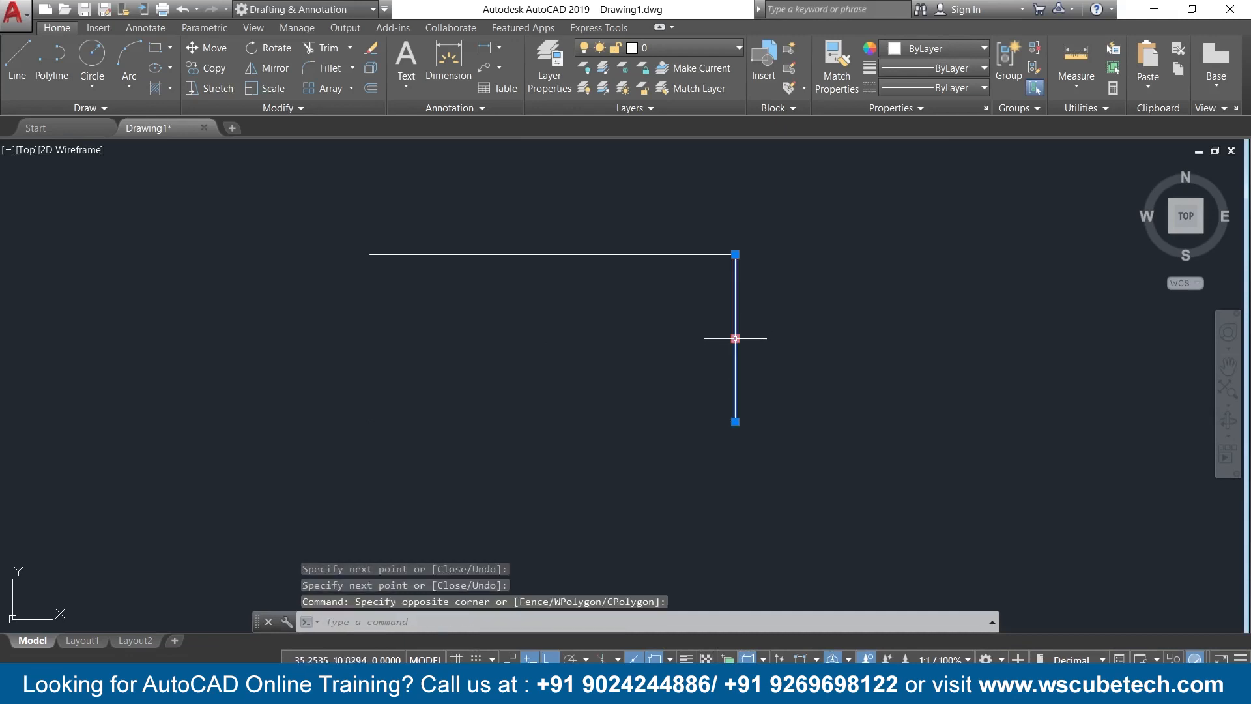
key(Delete)
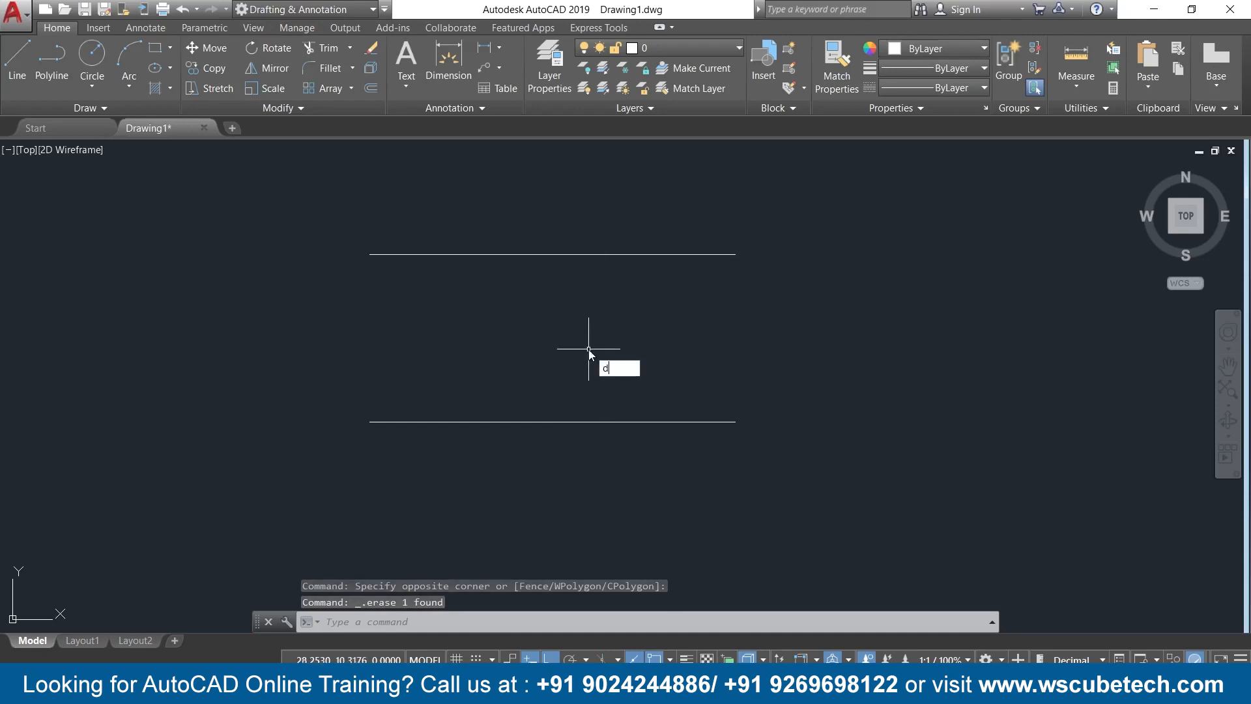
- Modify the Standard dimension style, setting the dimension line color to Yellow and the extension line color to Red
text(d)
key(Return)
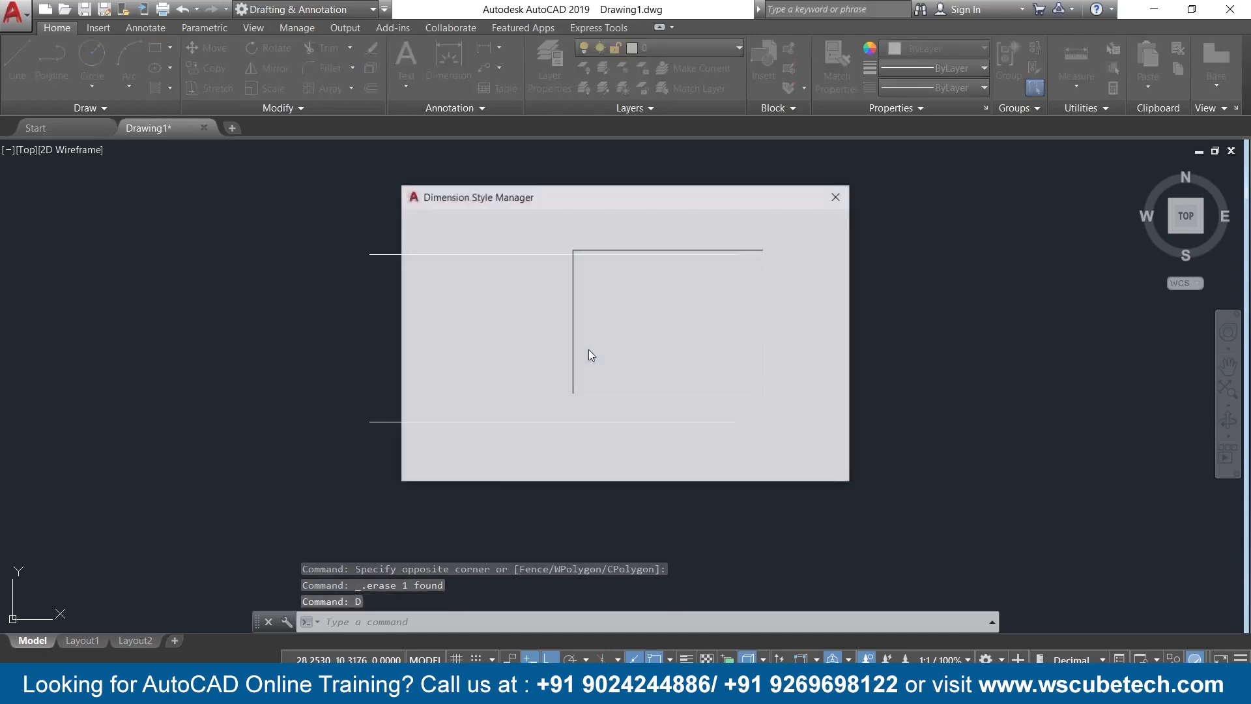
click(808, 310)
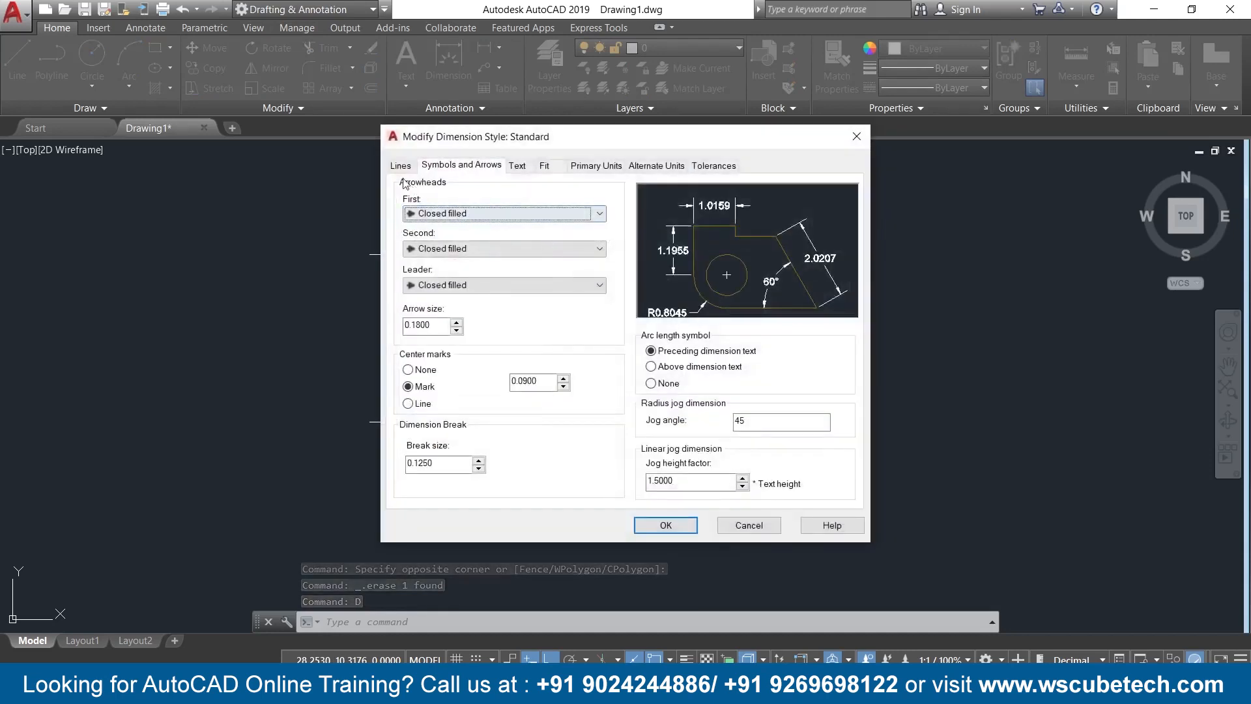
click(400, 167)
click(569, 202)
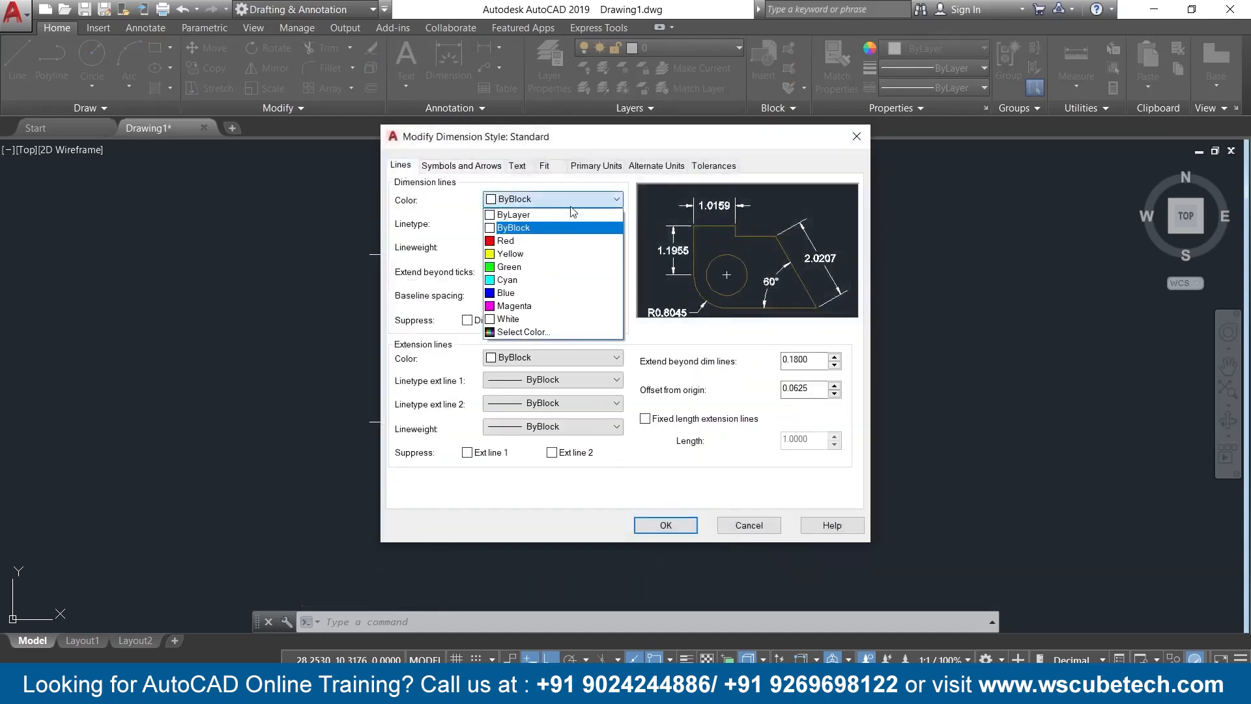
click(539, 258)
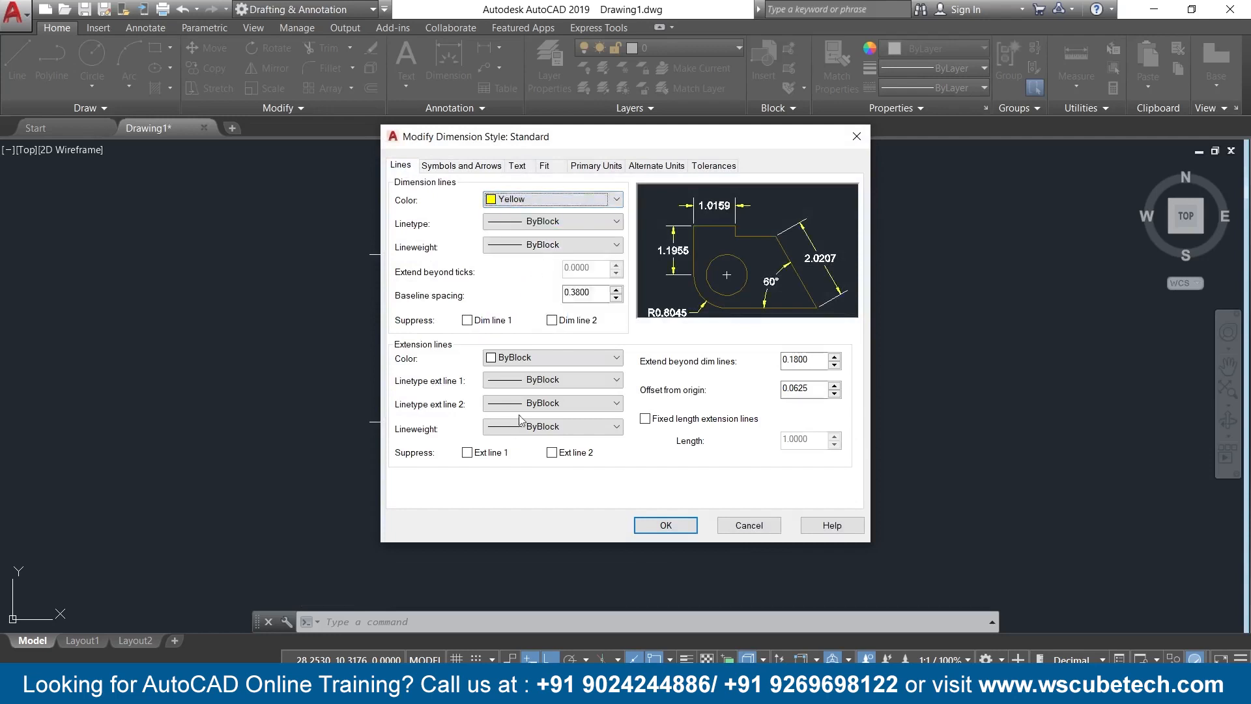
click(555, 358)
click(532, 402)
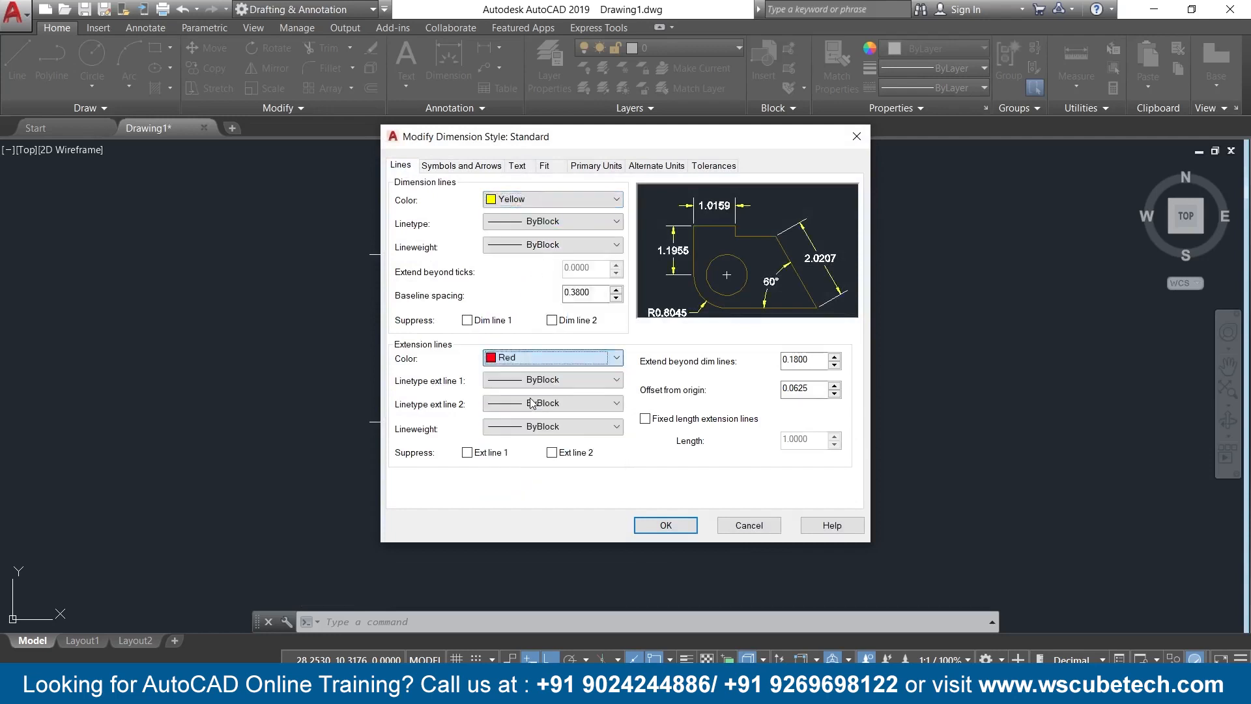
- Set the dimension text height to 2 with horizontal text alignment, and save the Standard style
click(472, 171)
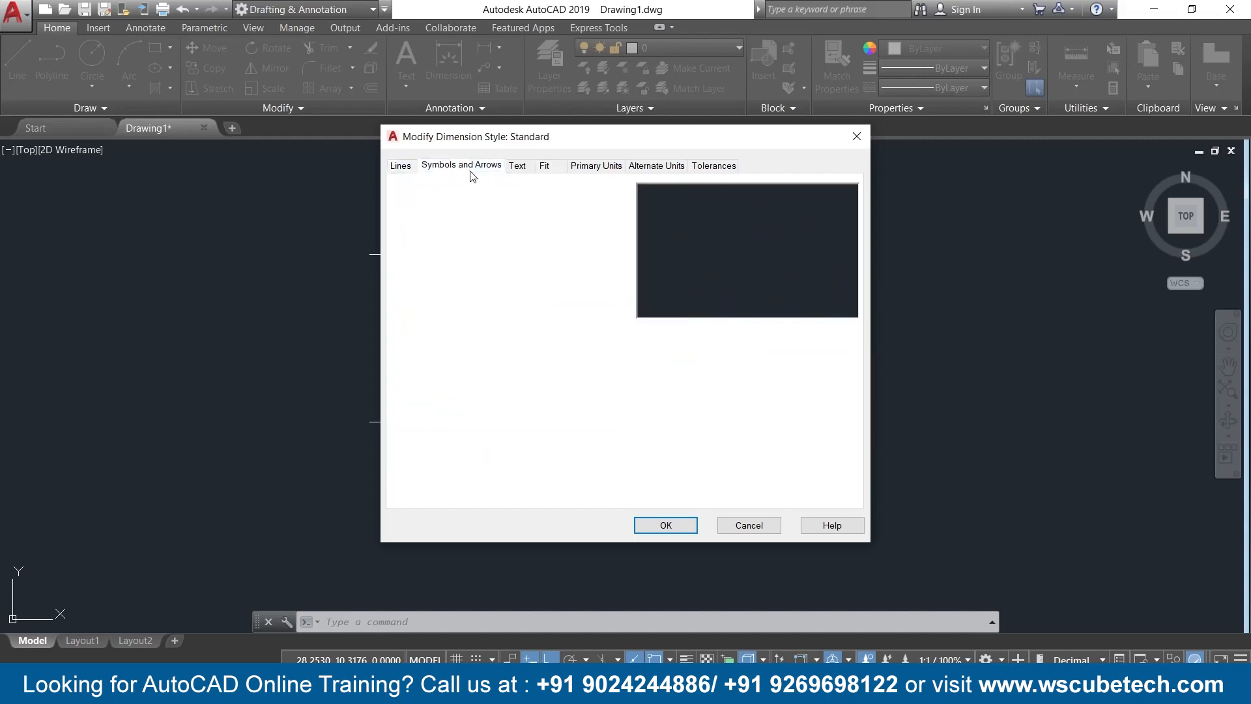
click(520, 171)
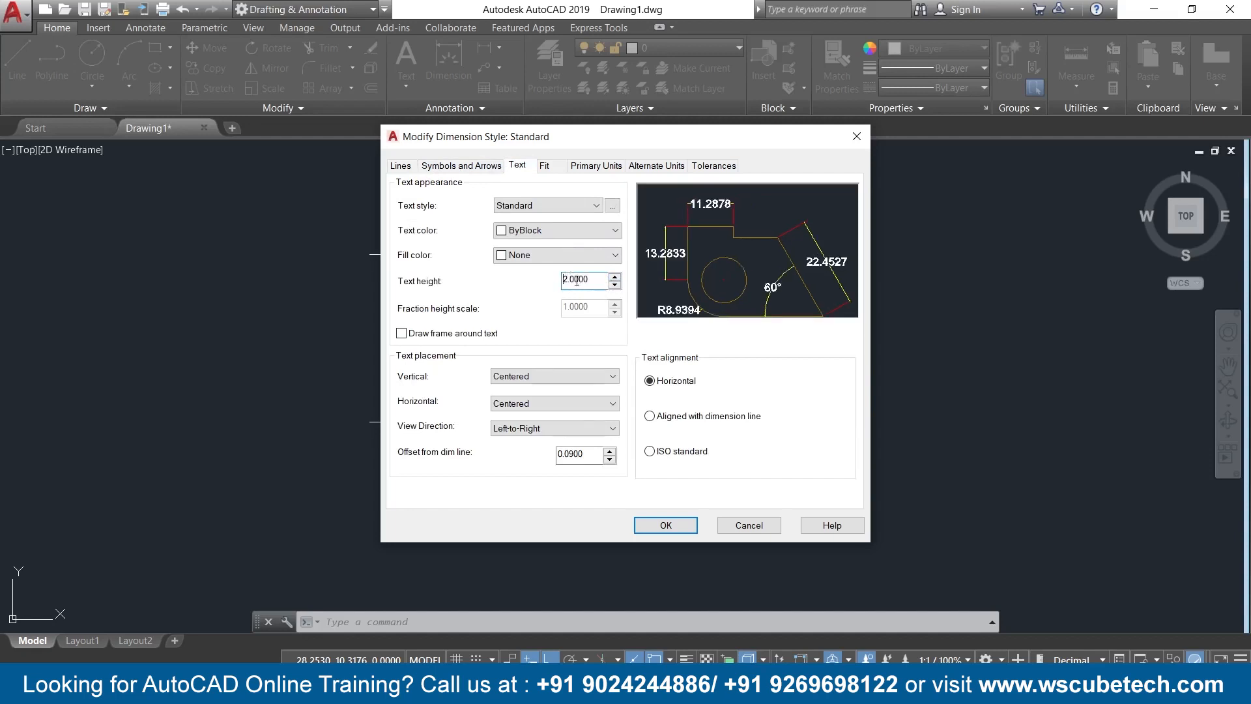
click(693, 421)
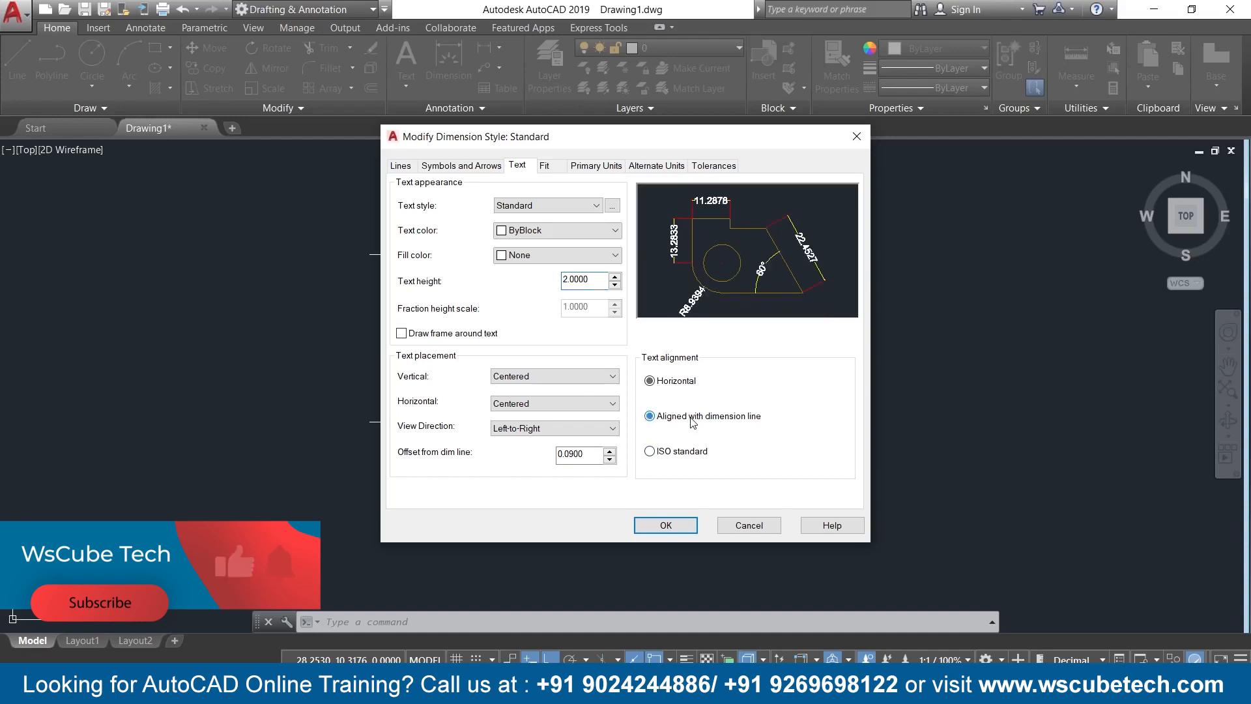
click(681, 384)
click(666, 525)
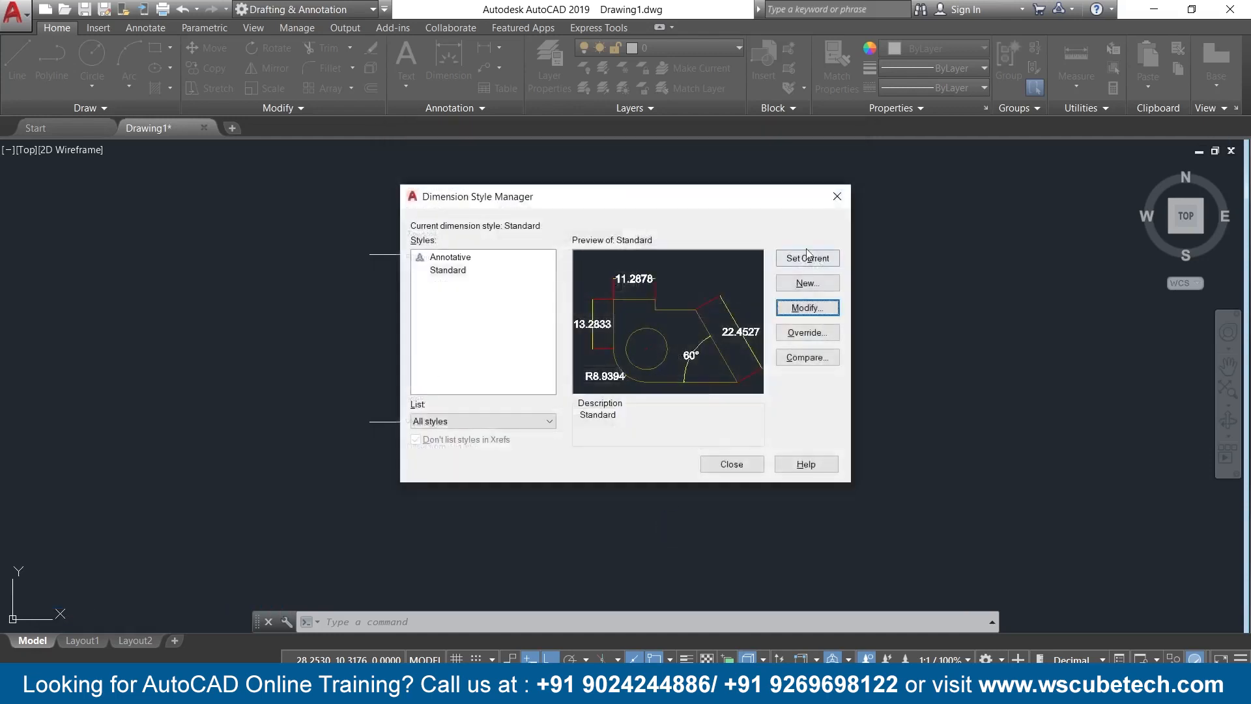
click(734, 468)
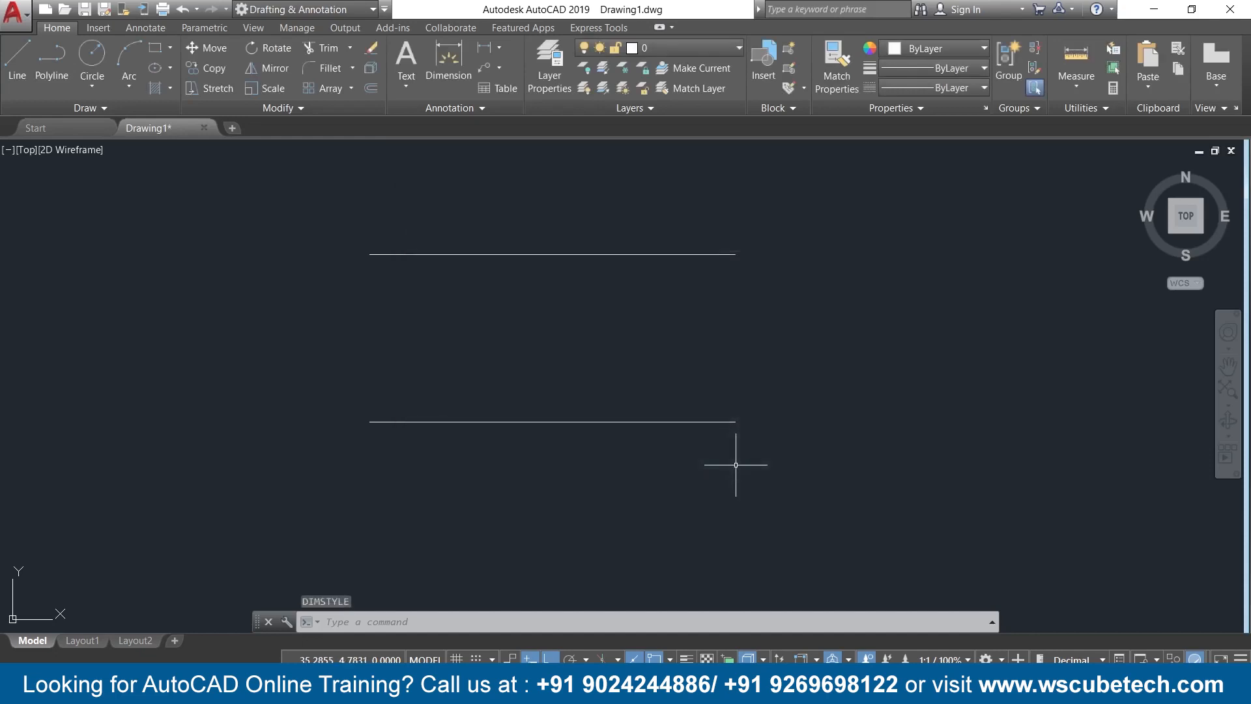
- Add a vertical linear dimension between the right ends of the two horizontal lines, placed to their right
click(500, 48)
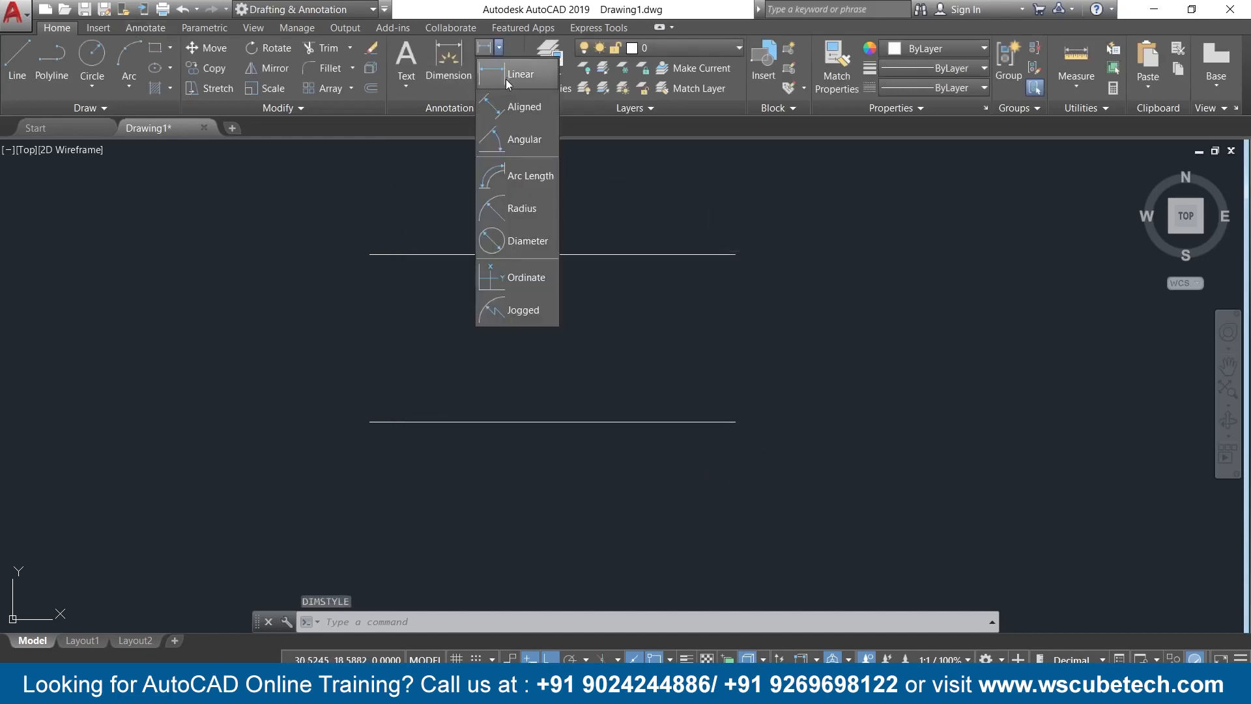
click(506, 79)
click(735, 254)
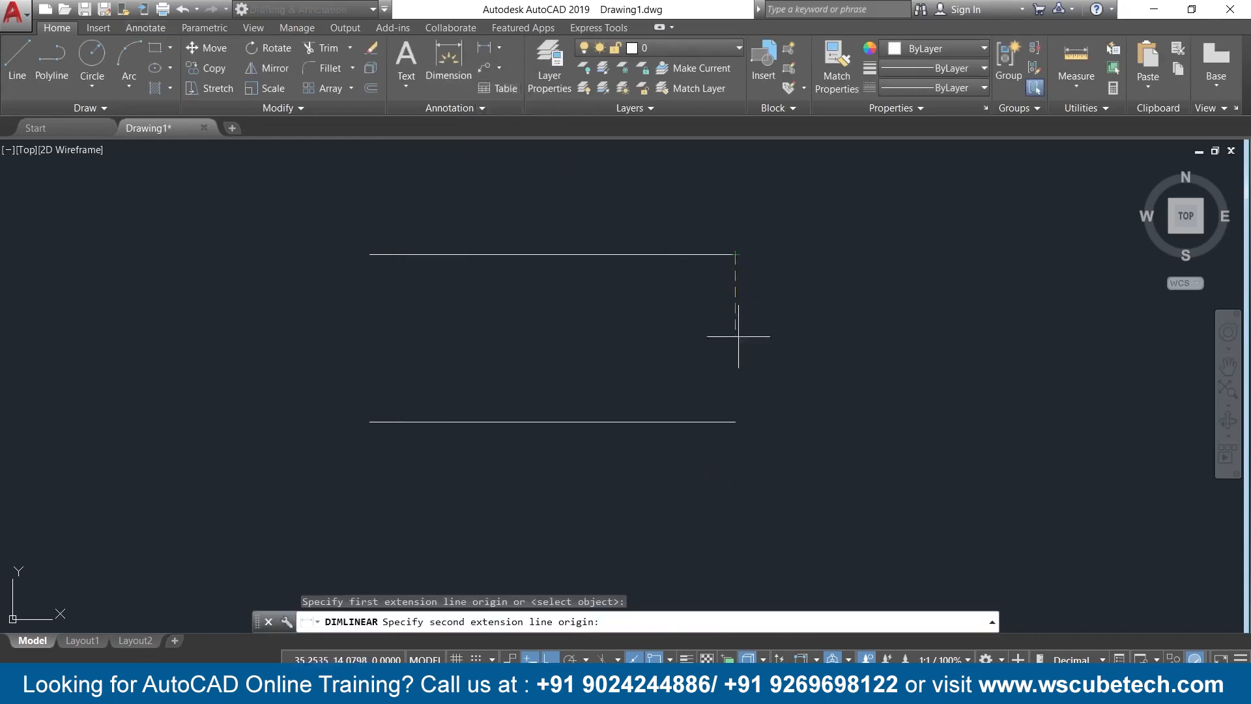
click(735, 422)
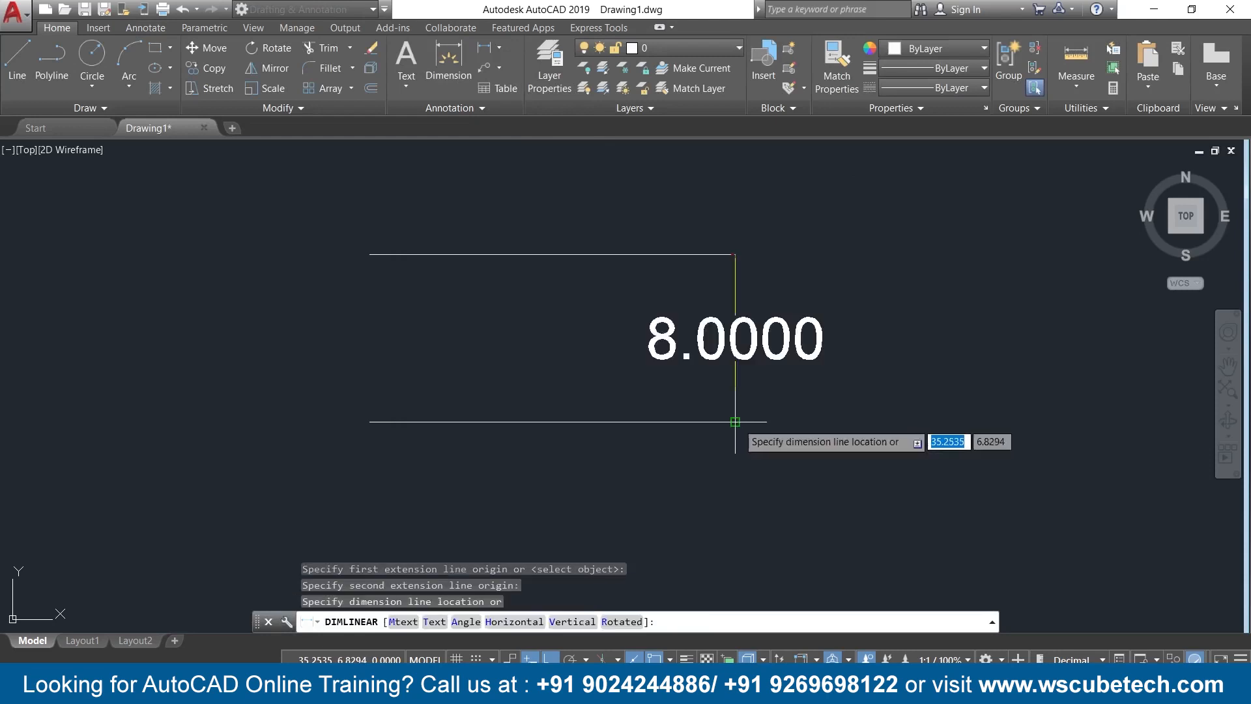
click(882, 422)
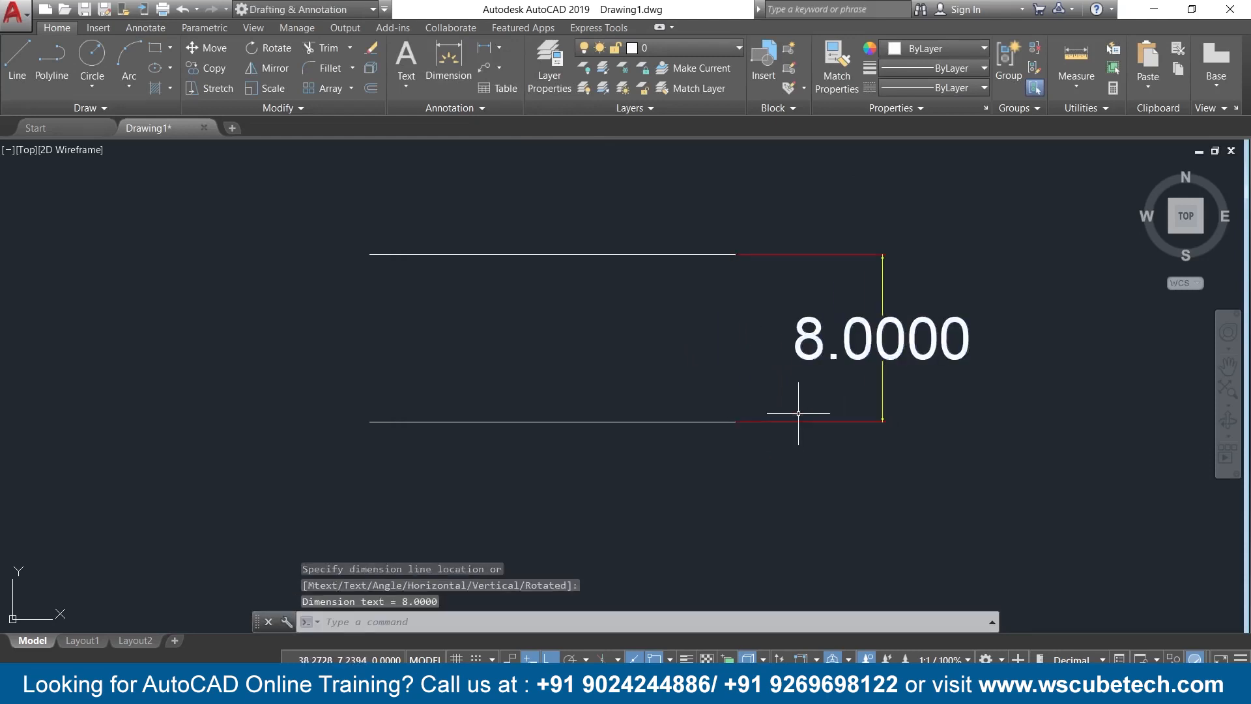
- Modify the Standard dimension style, setting the linear dimension precision to 0 decimal places
key(Return)
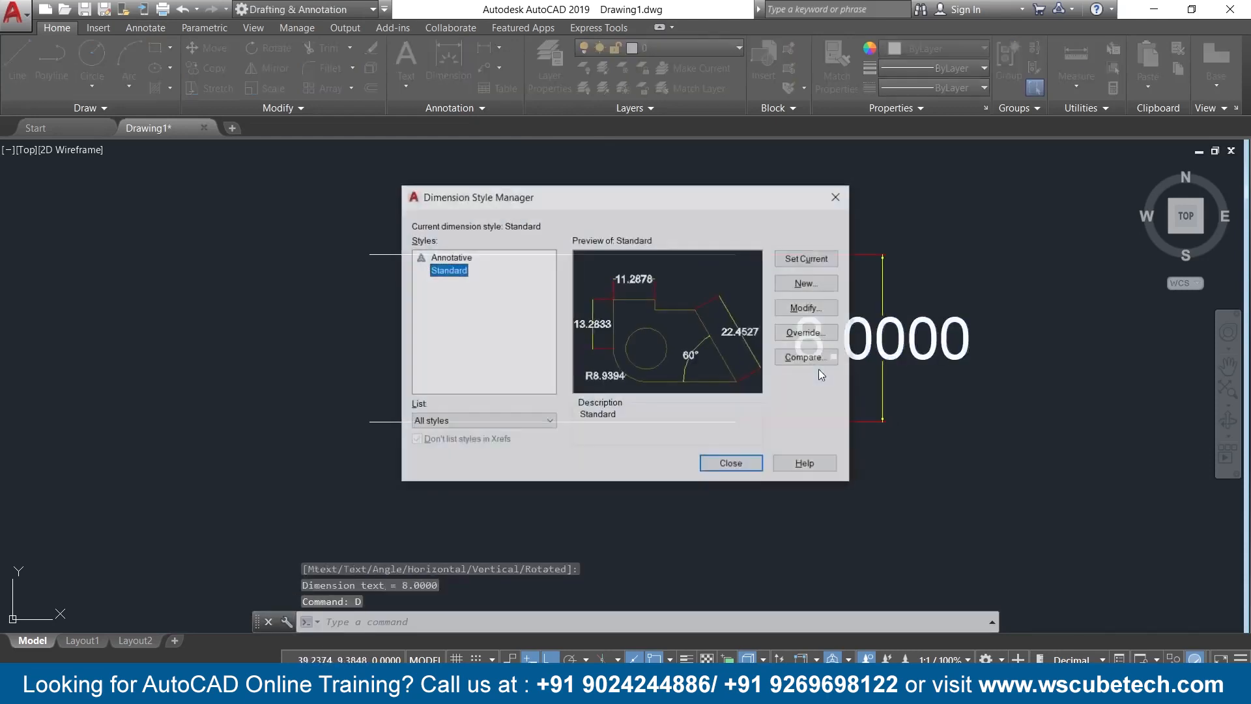
click(809, 312)
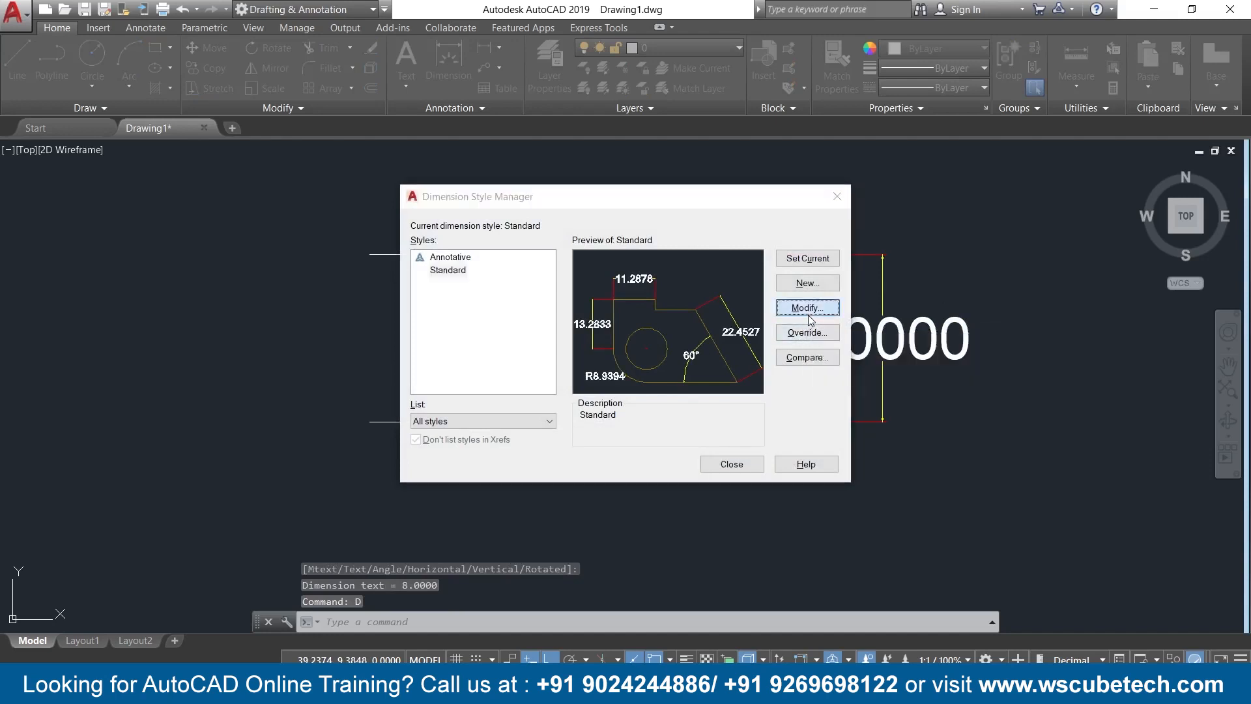
click(611, 167)
click(577, 221)
click(580, 236)
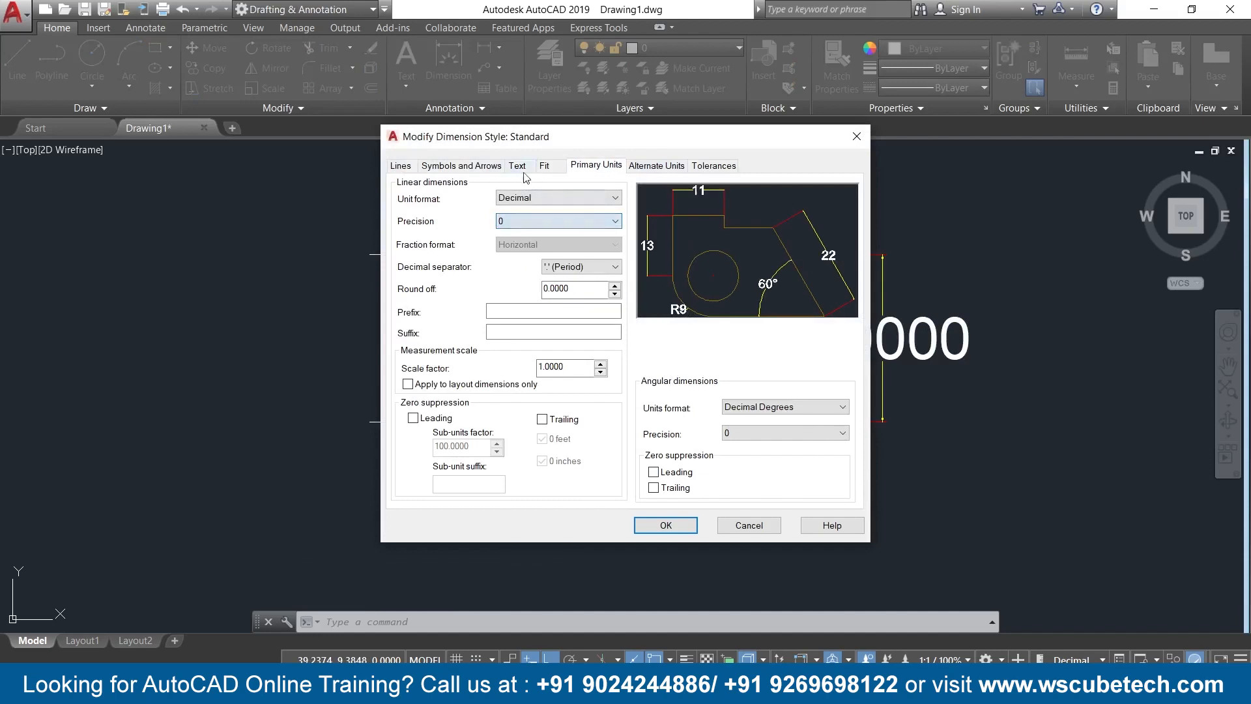
- Set the dimension text height to 1.5, save the Standard style and make it current
click(518, 167)
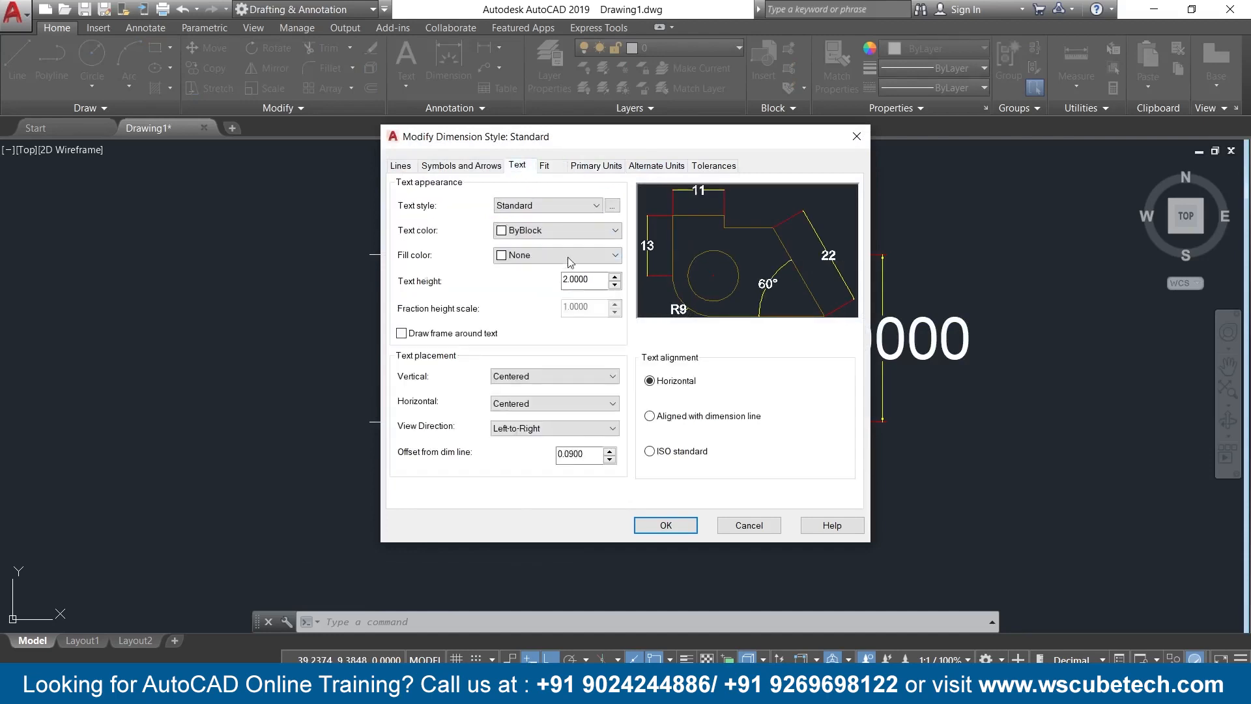
double_click(587, 280)
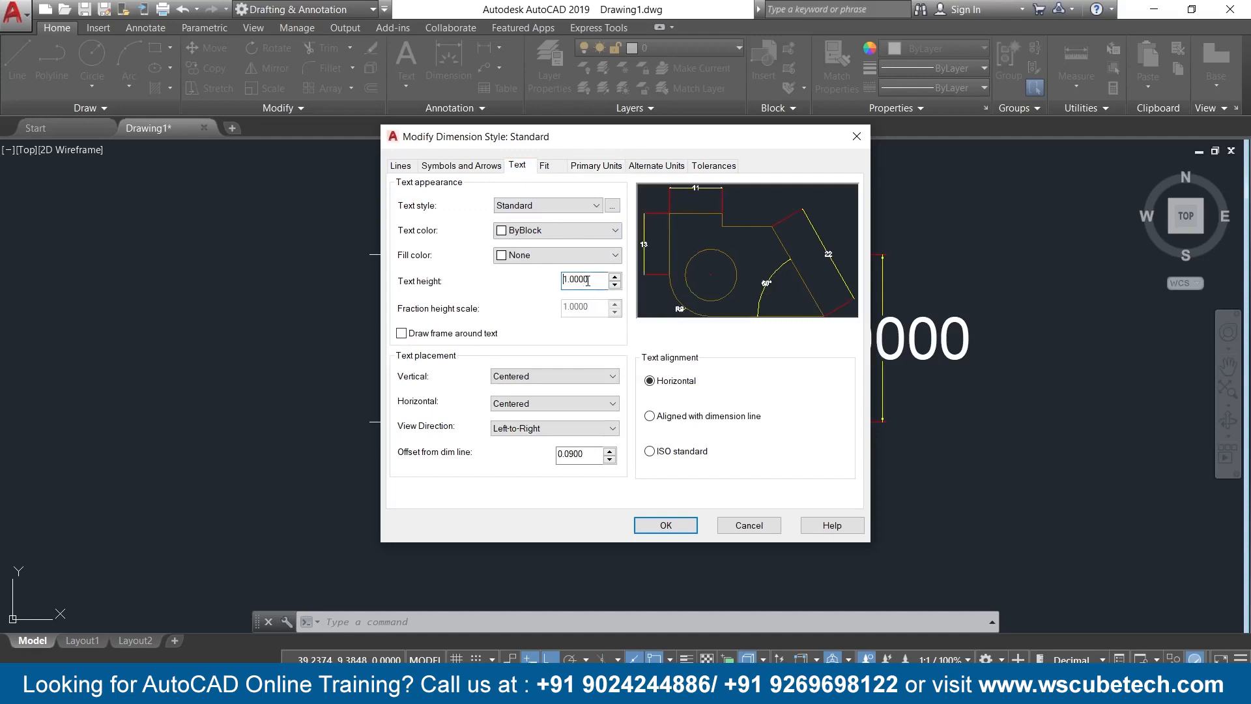
click(568, 282)
drag(595, 282, 559, 284)
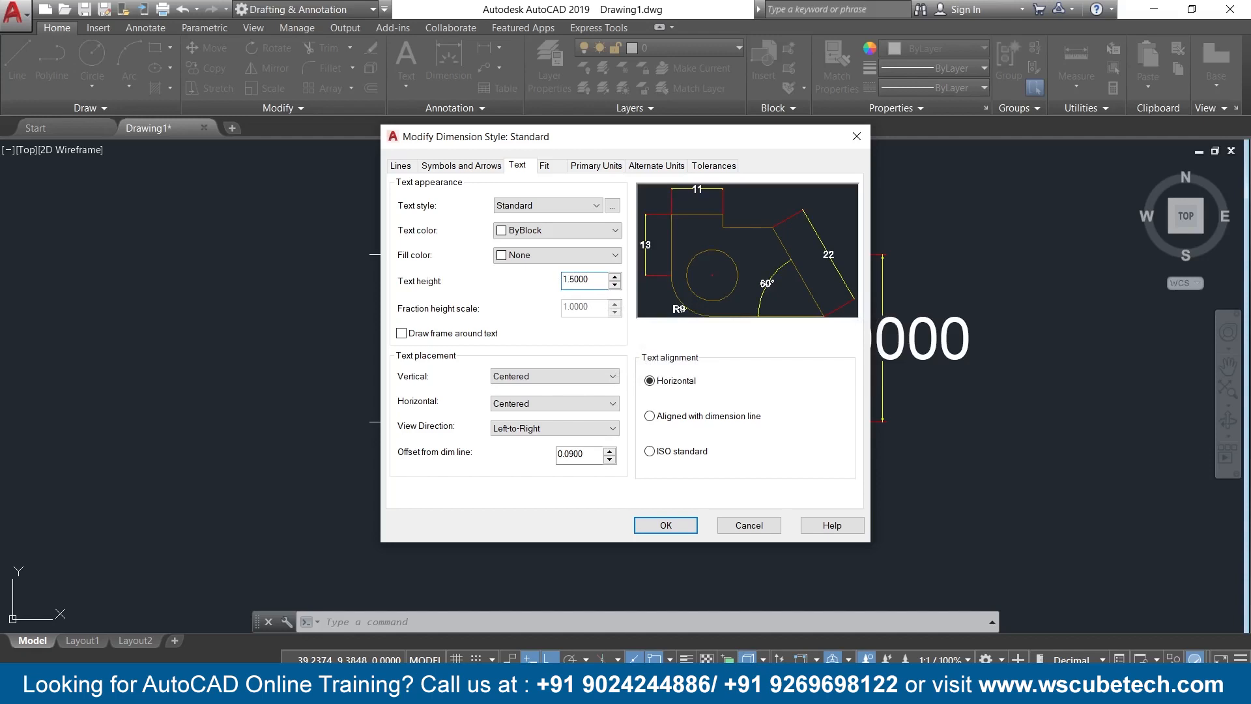
click(561, 167)
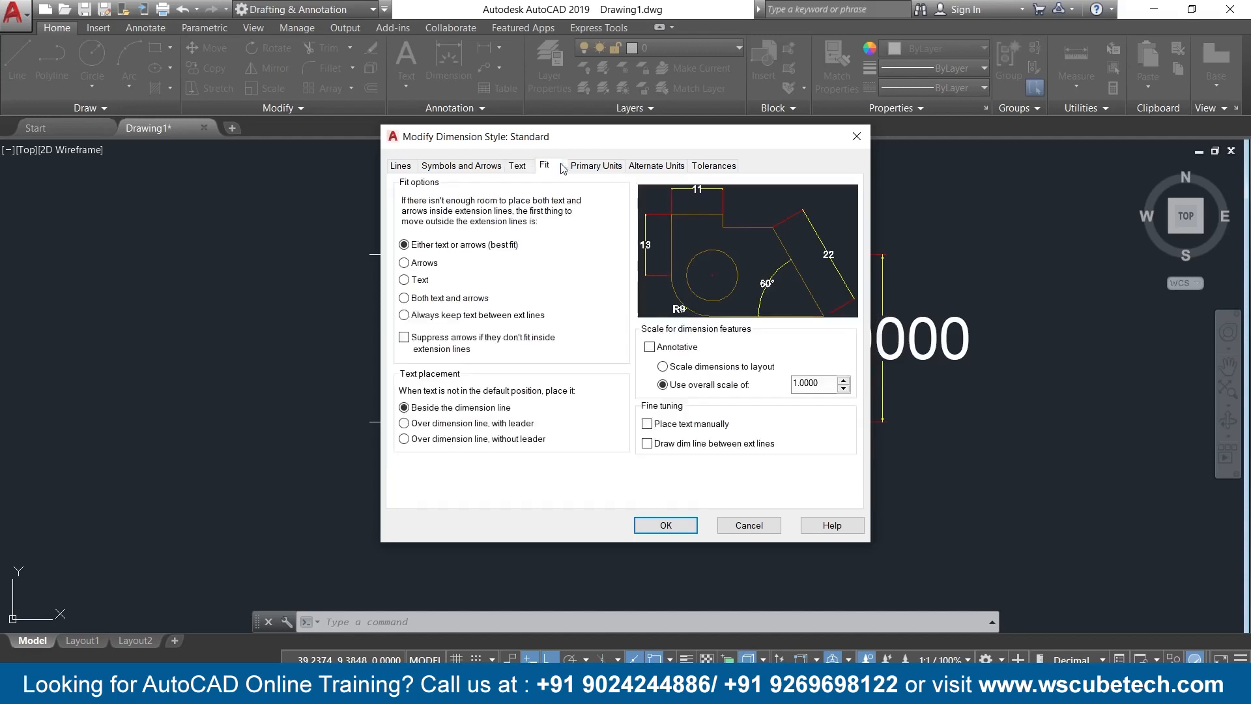
click(666, 525)
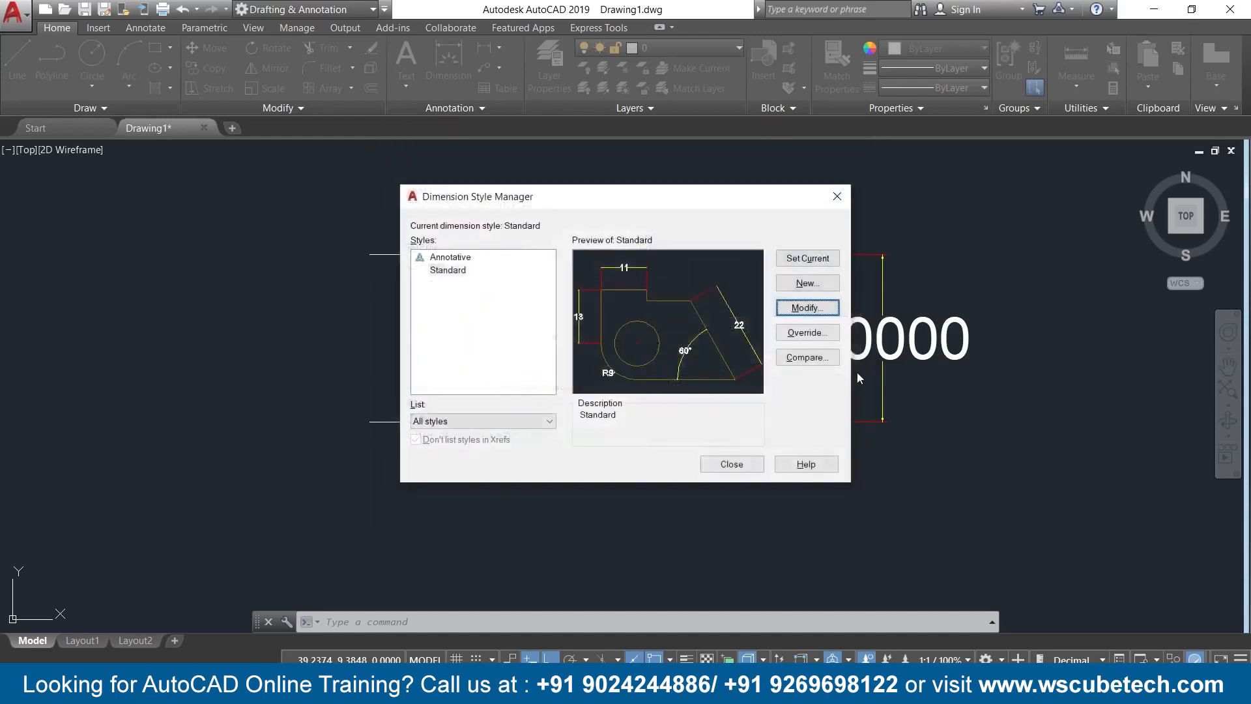
click(808, 259)
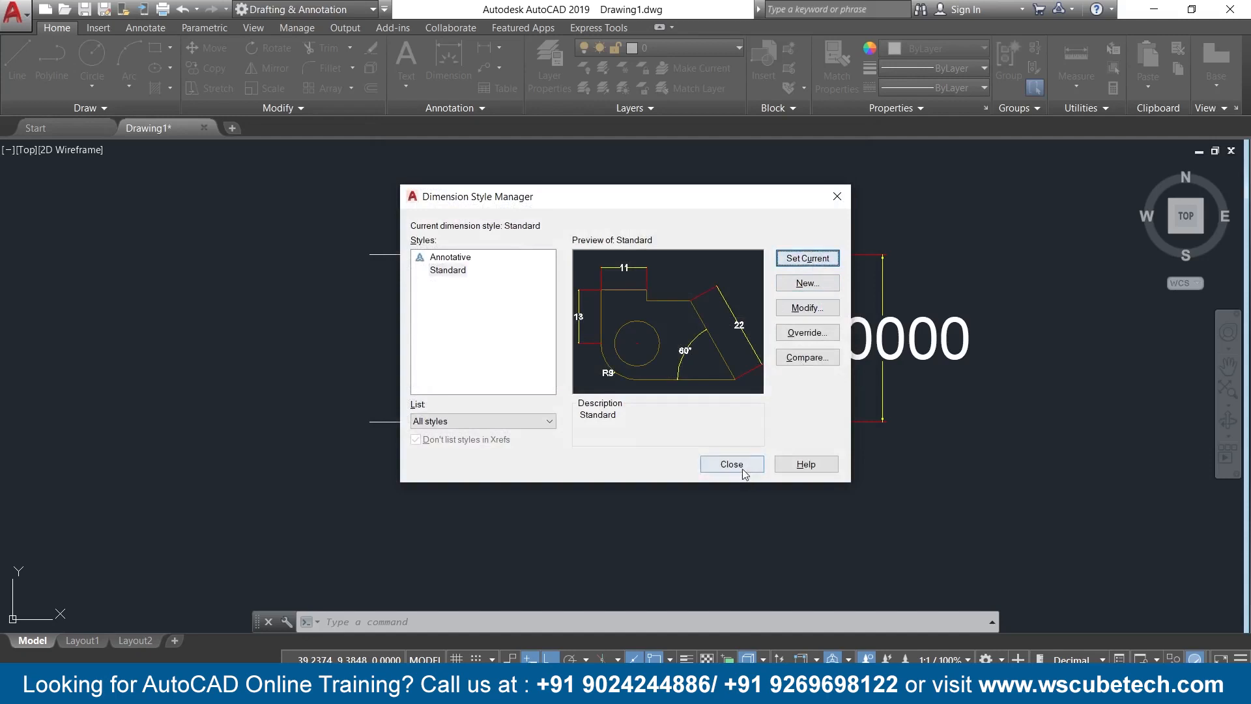
click(743, 468)
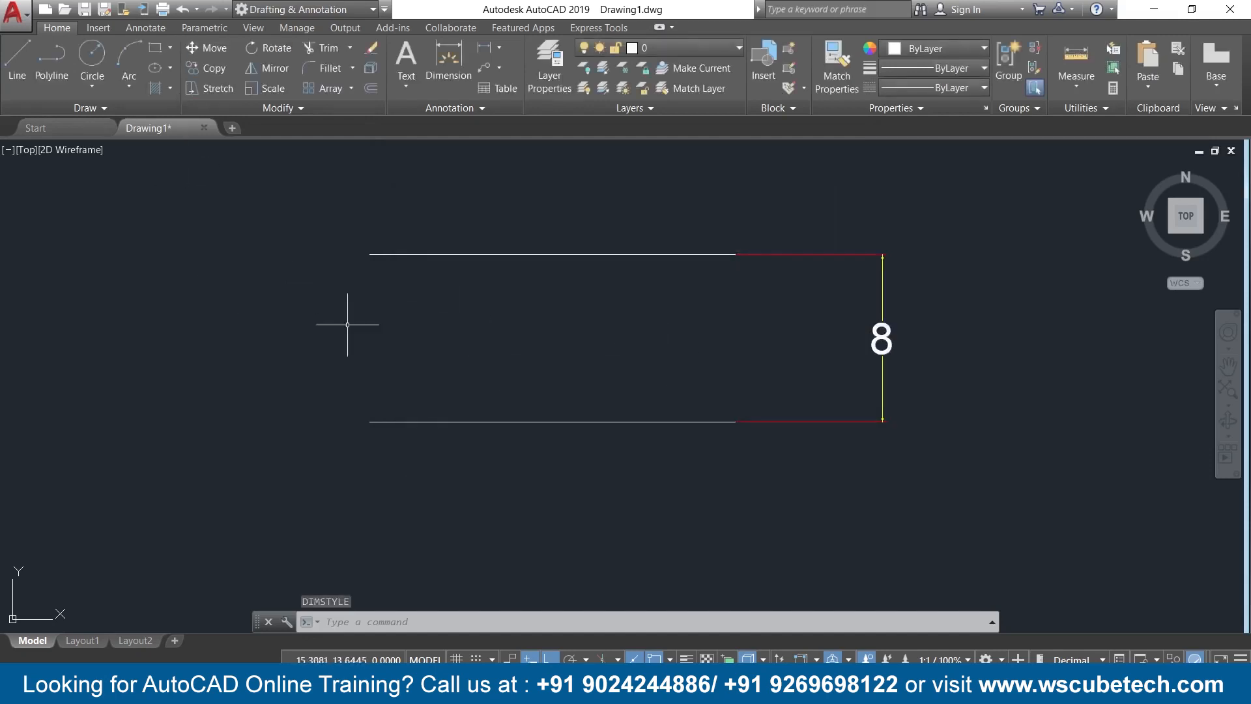
- Add a centerline between the upper and lower horizontal lines
click(161, 28)
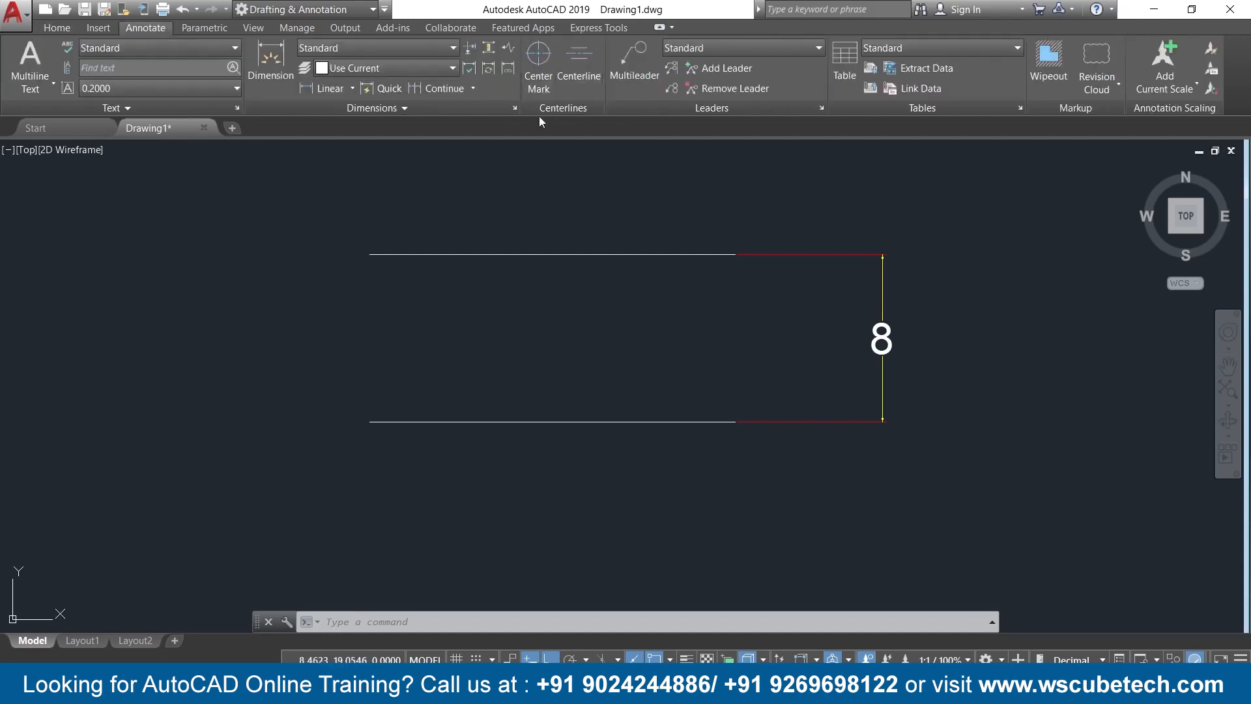
click(570, 78)
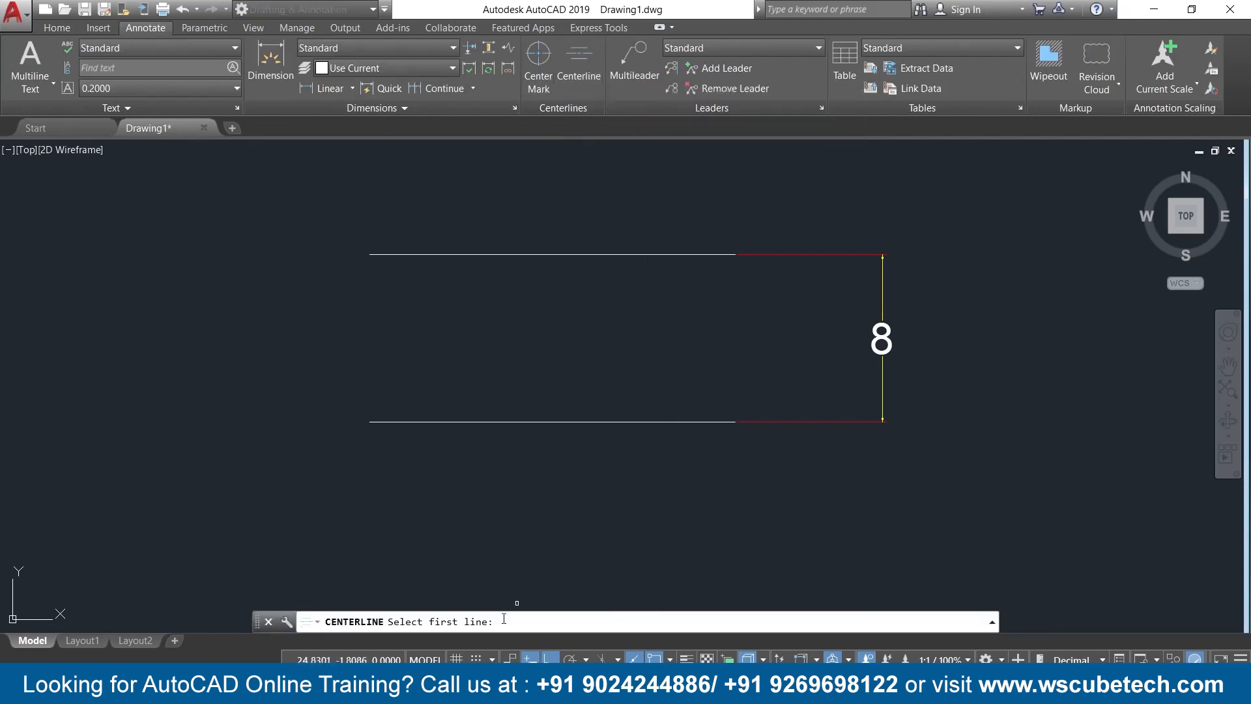
click(651, 255)
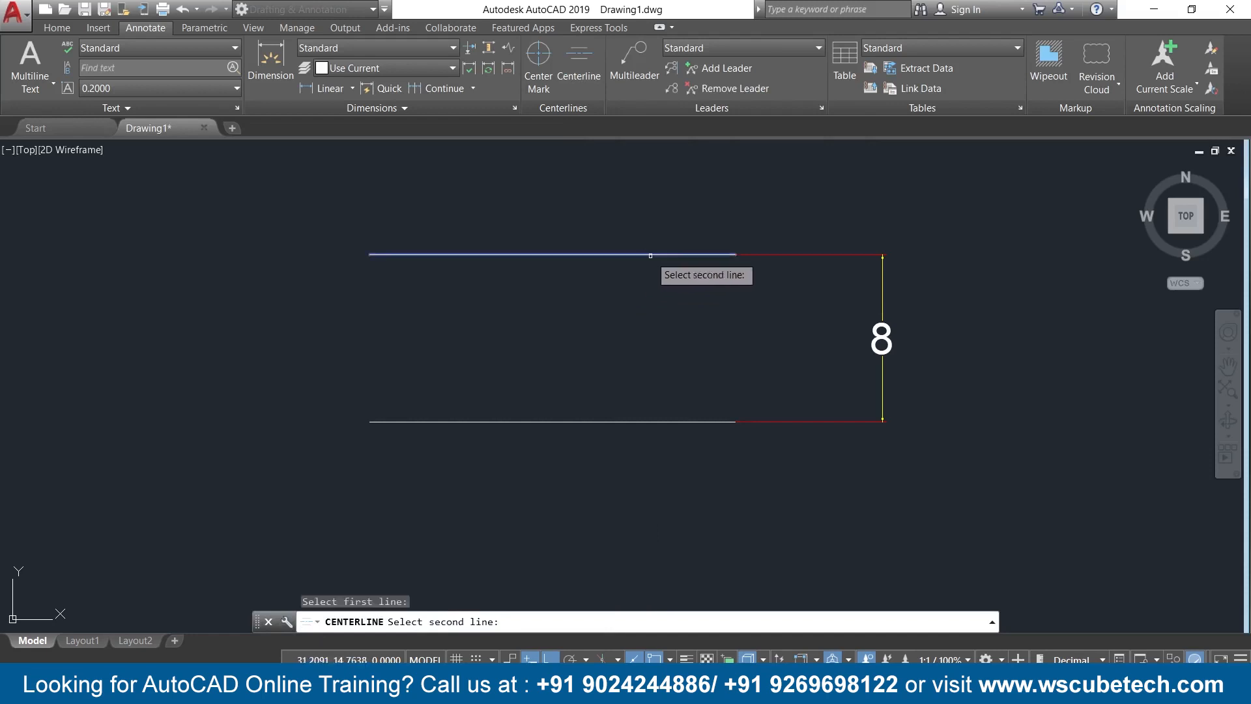
click(647, 421)
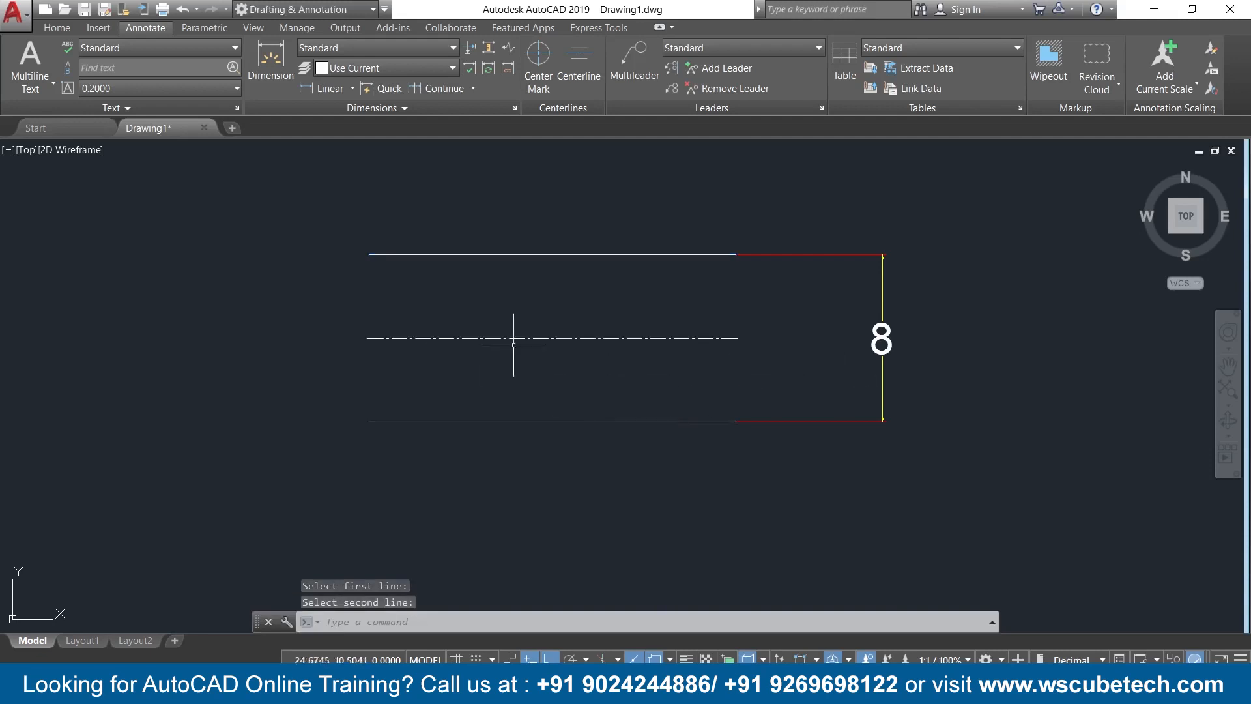
click(684, 388)
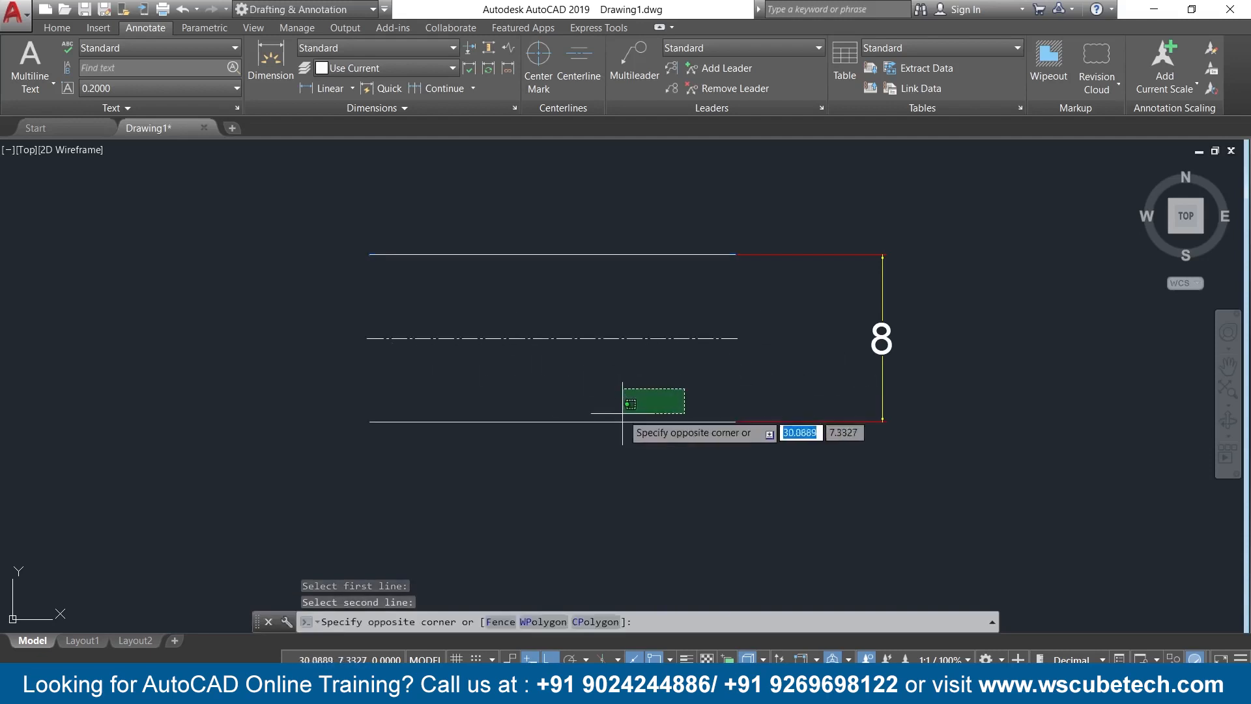
key(Escape)
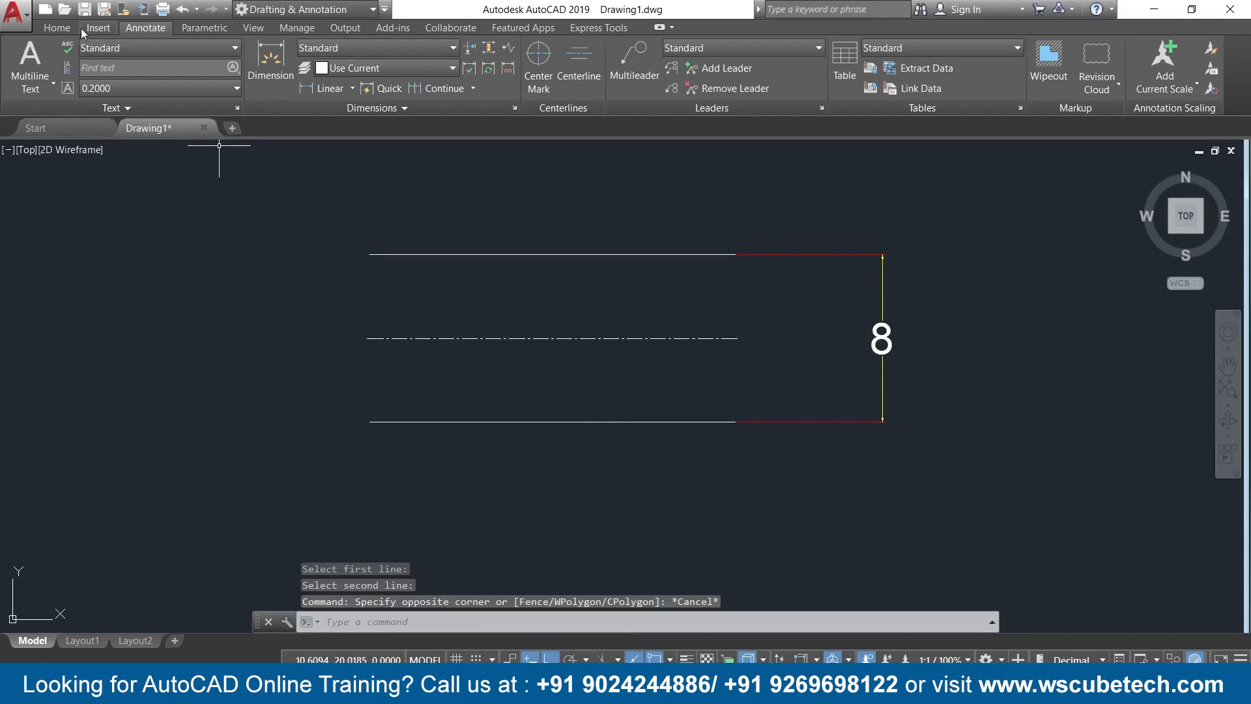
- Add a vertical linear dimension from the upper line's right end to the centerline, placed inside the overall dimension
click(351, 89)
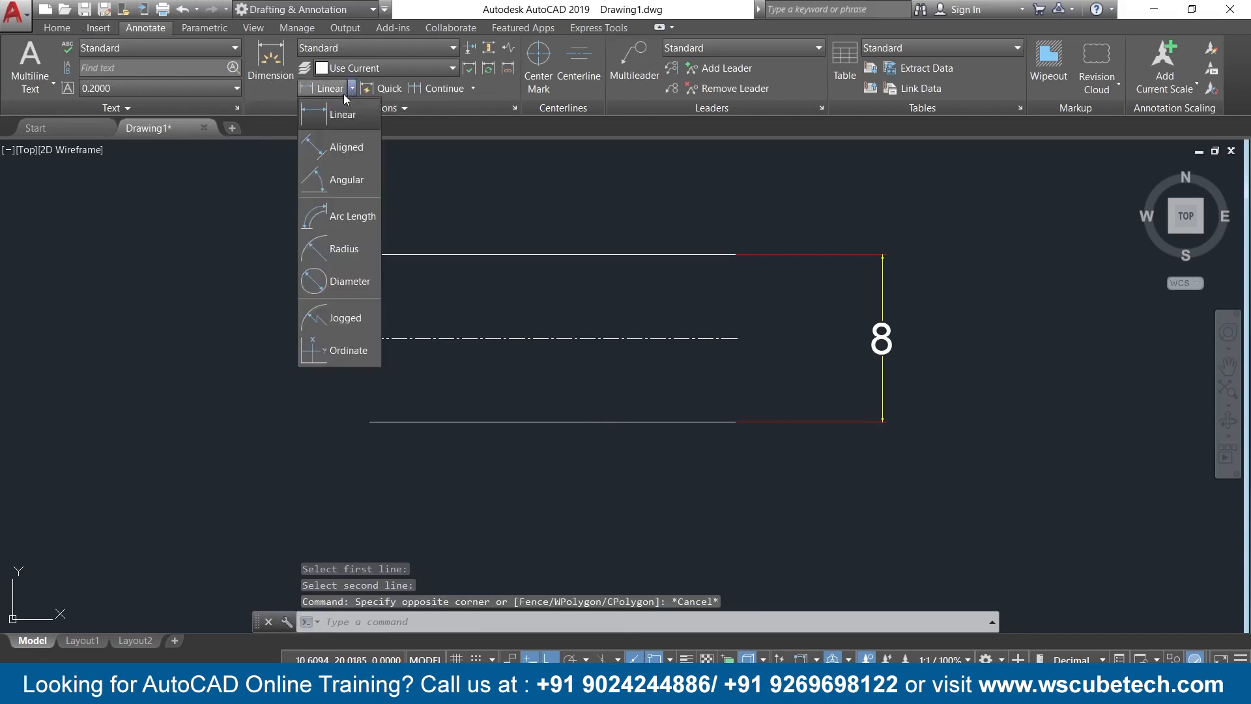
click(334, 116)
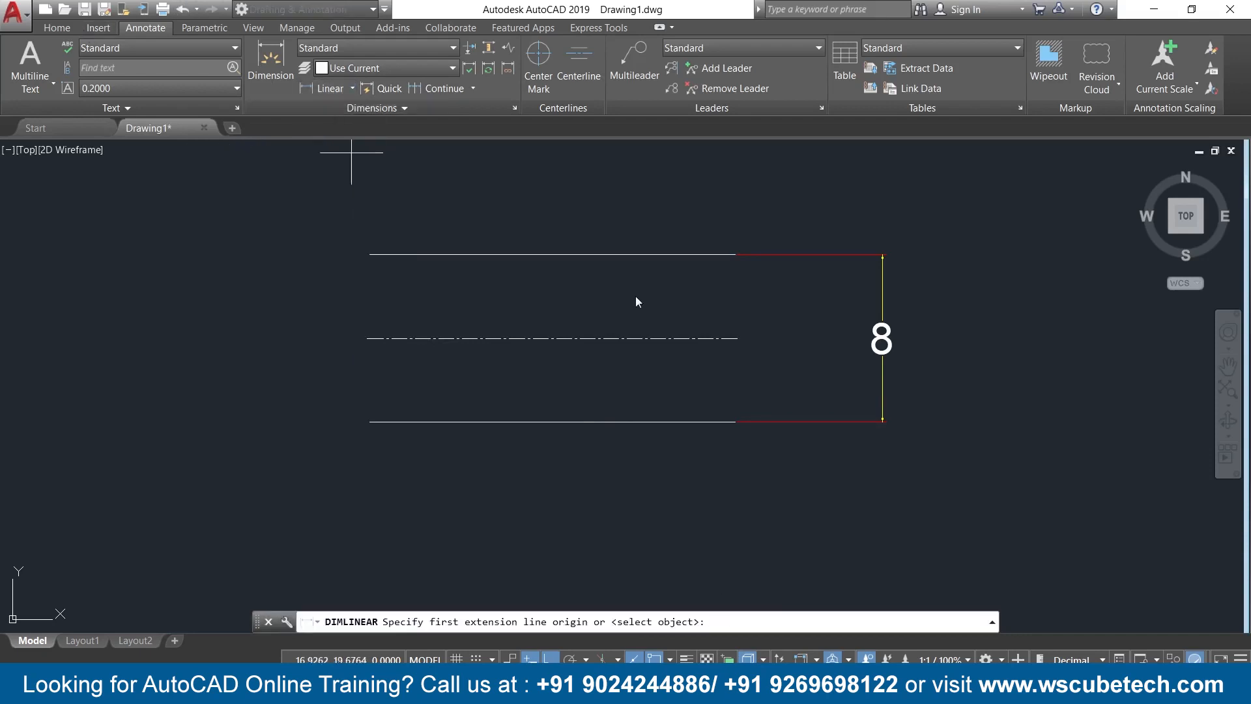
click(736, 254)
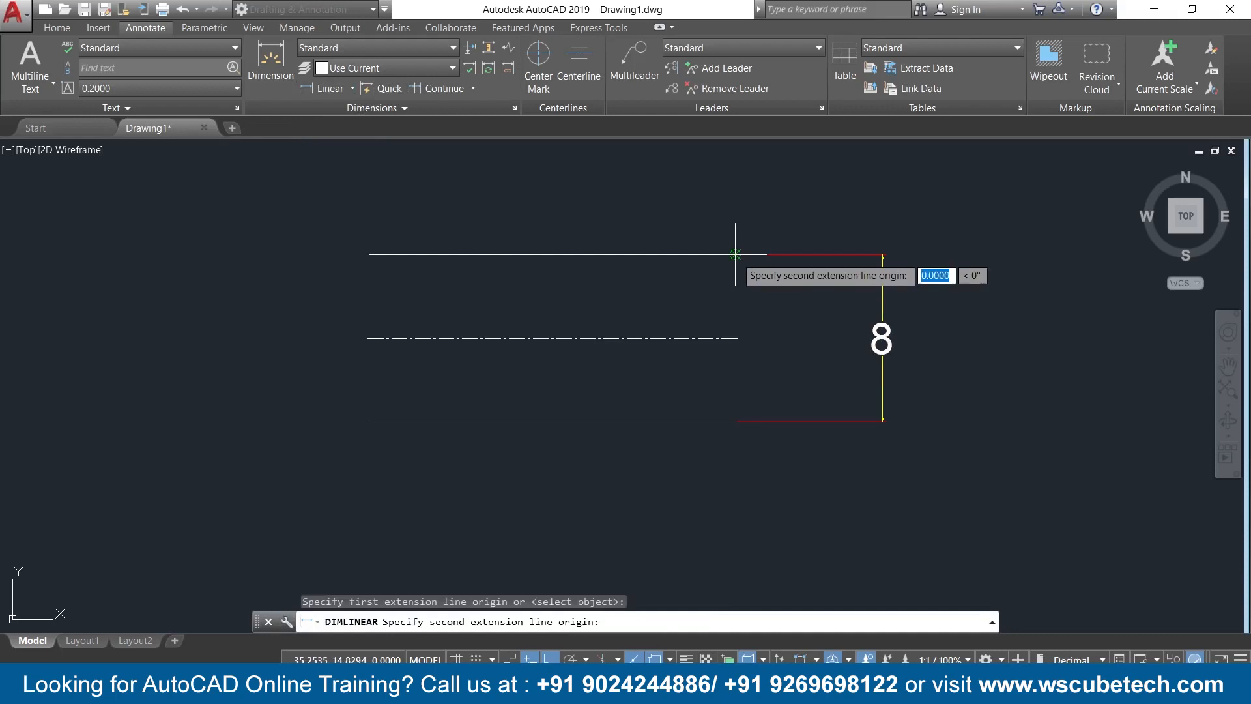
click(735, 338)
click(774, 365)
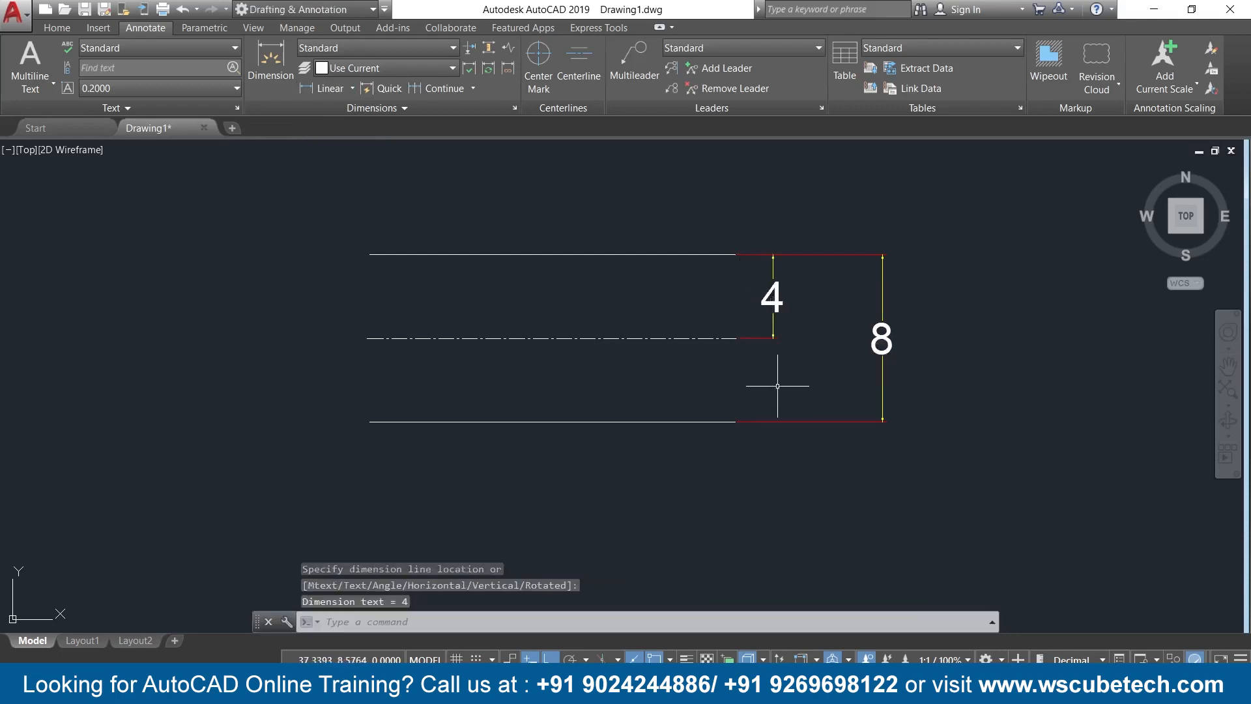
- Add a vertical linear dimension from the centerline's right end to the lower line's right end, inside the overall dimension
click(323, 88)
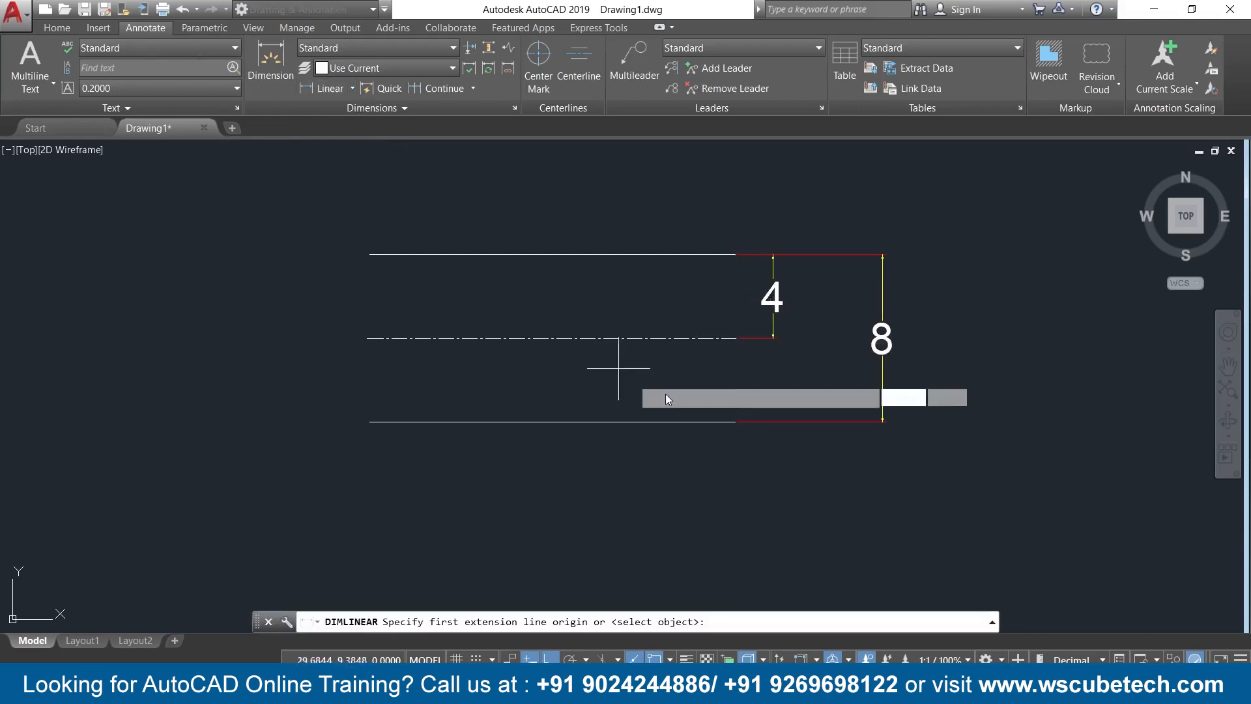
click(735, 338)
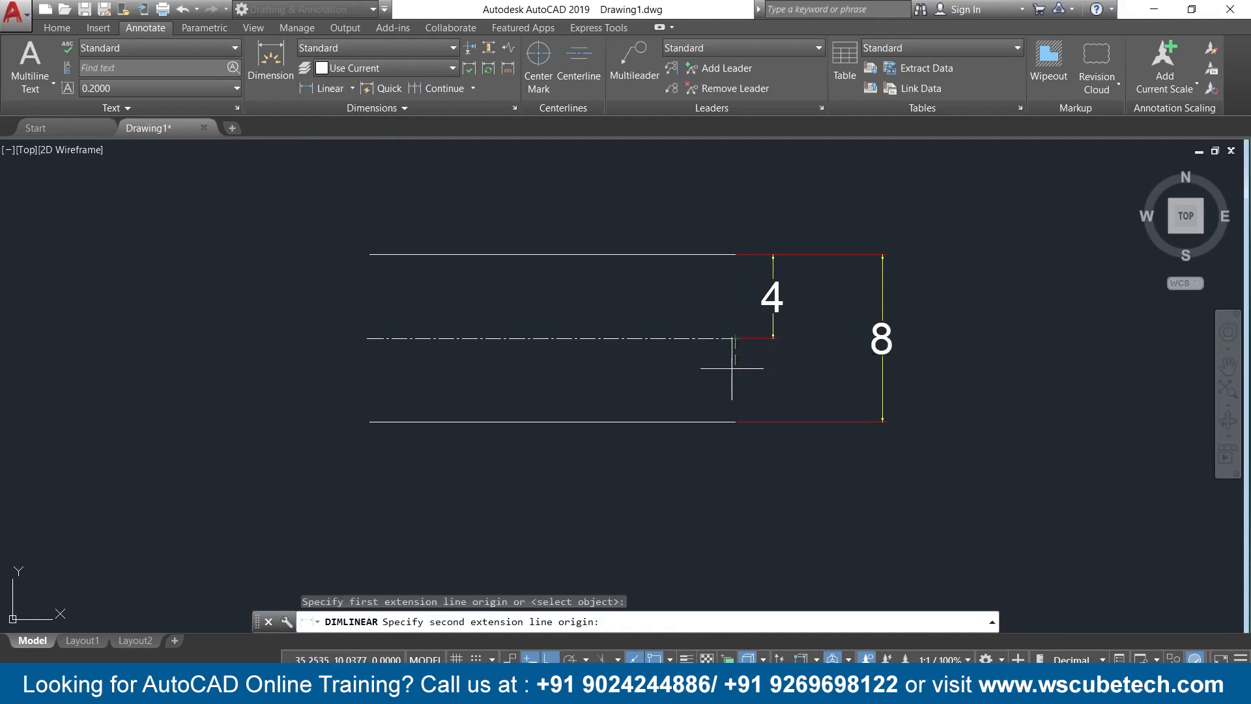
click(735, 421)
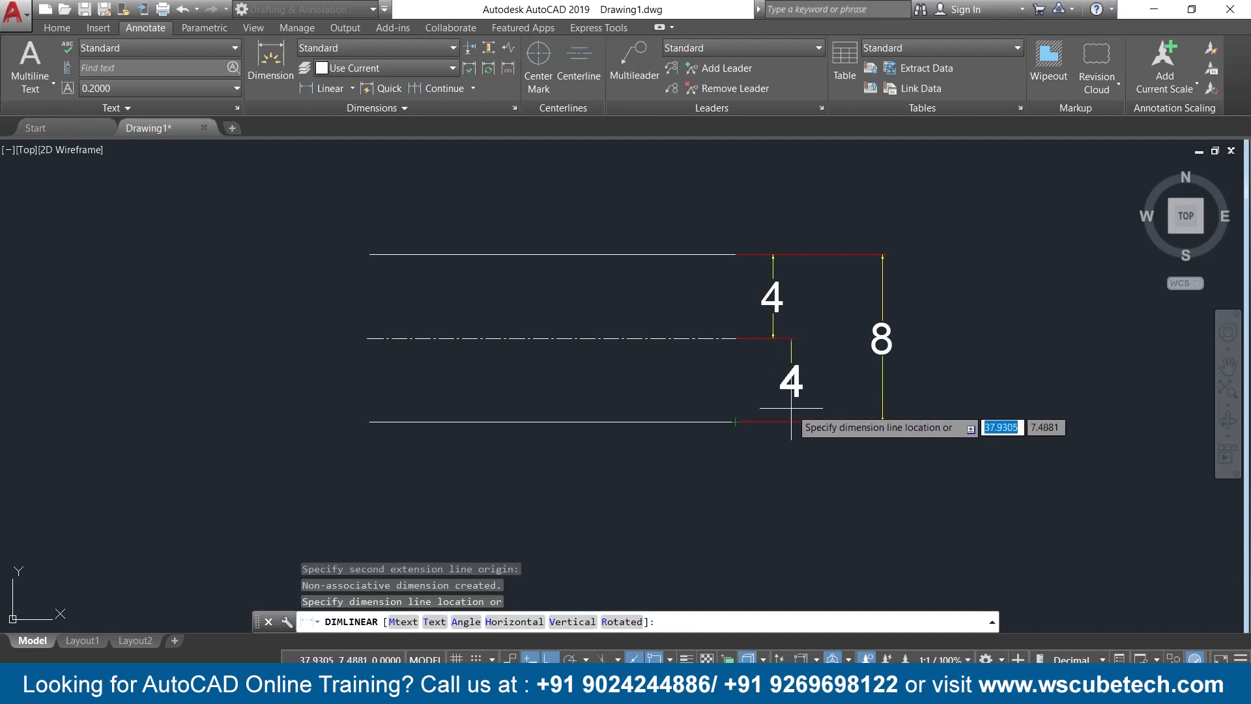
click(792, 408)
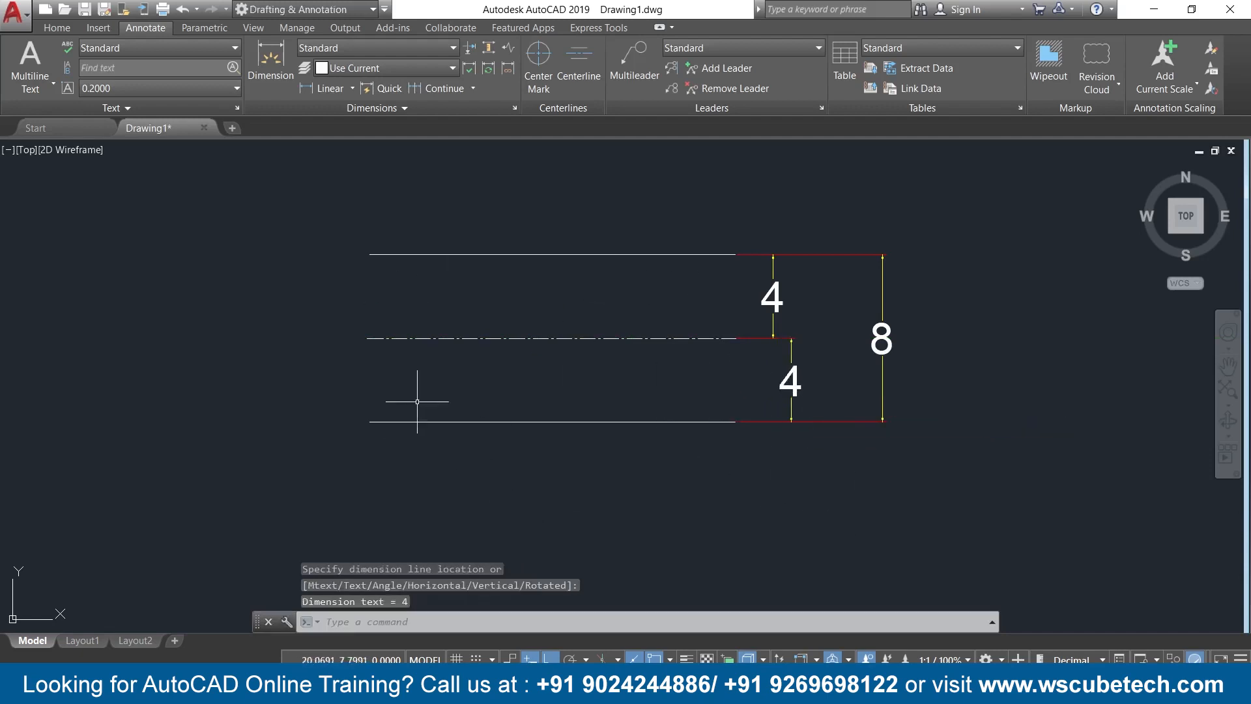
- With ortho off, draw a line sloping up to the right, beside the dimensioned parallel lines, ending near X 87, Y 20
scroll(654, 337, down, 4)
scroll(654, 337, up, 4)
middle_drag(665, 375, 417, 376)
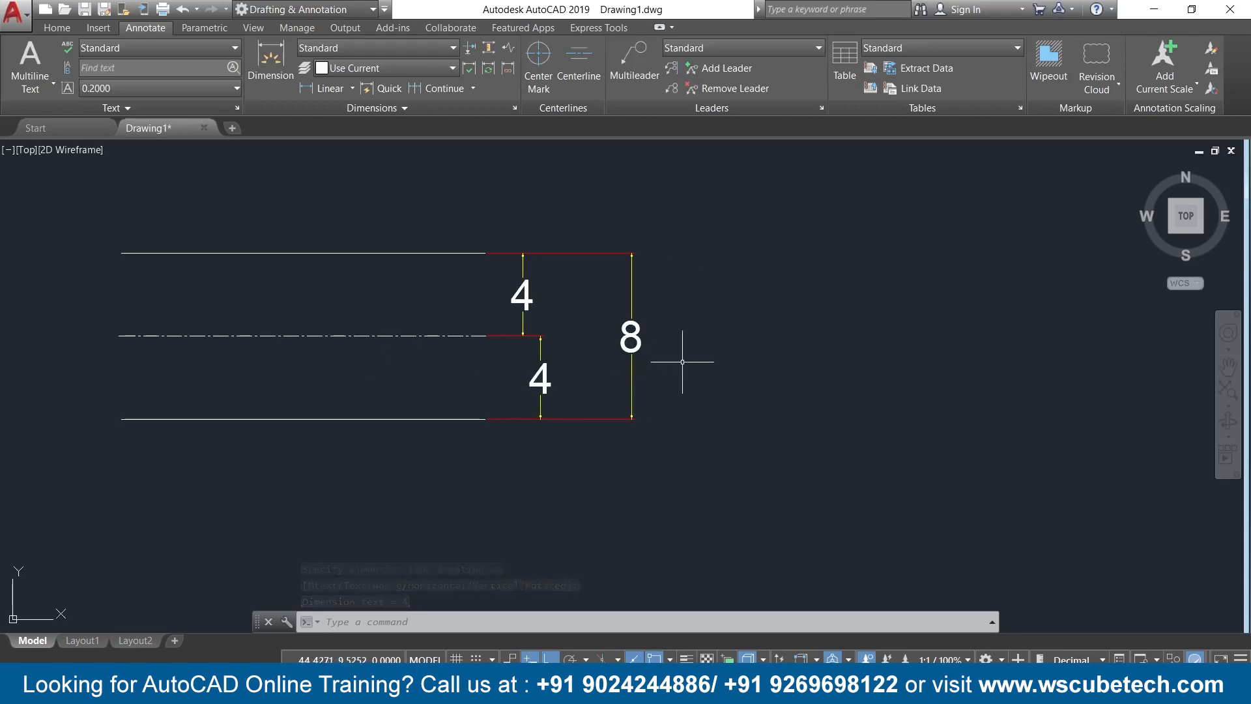
scroll(727, 348, down, 2)
middle_drag(723, 346, 441, 327)
click(65, 28)
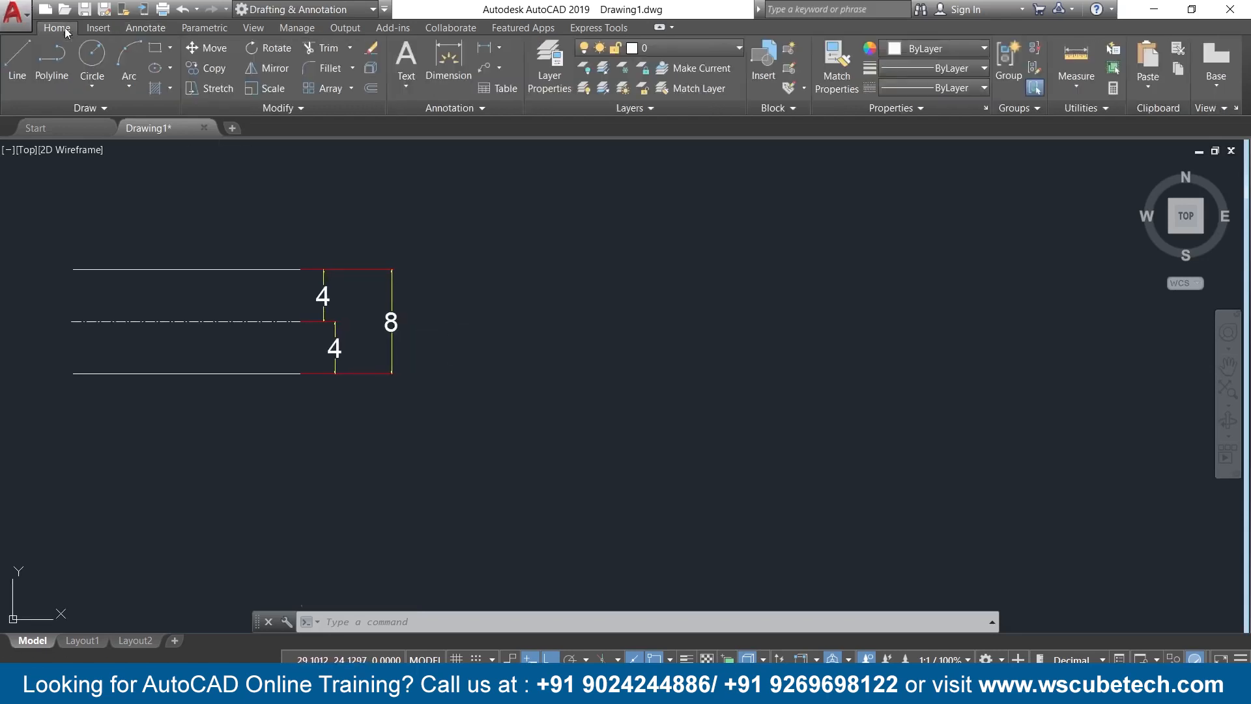
click(17, 58)
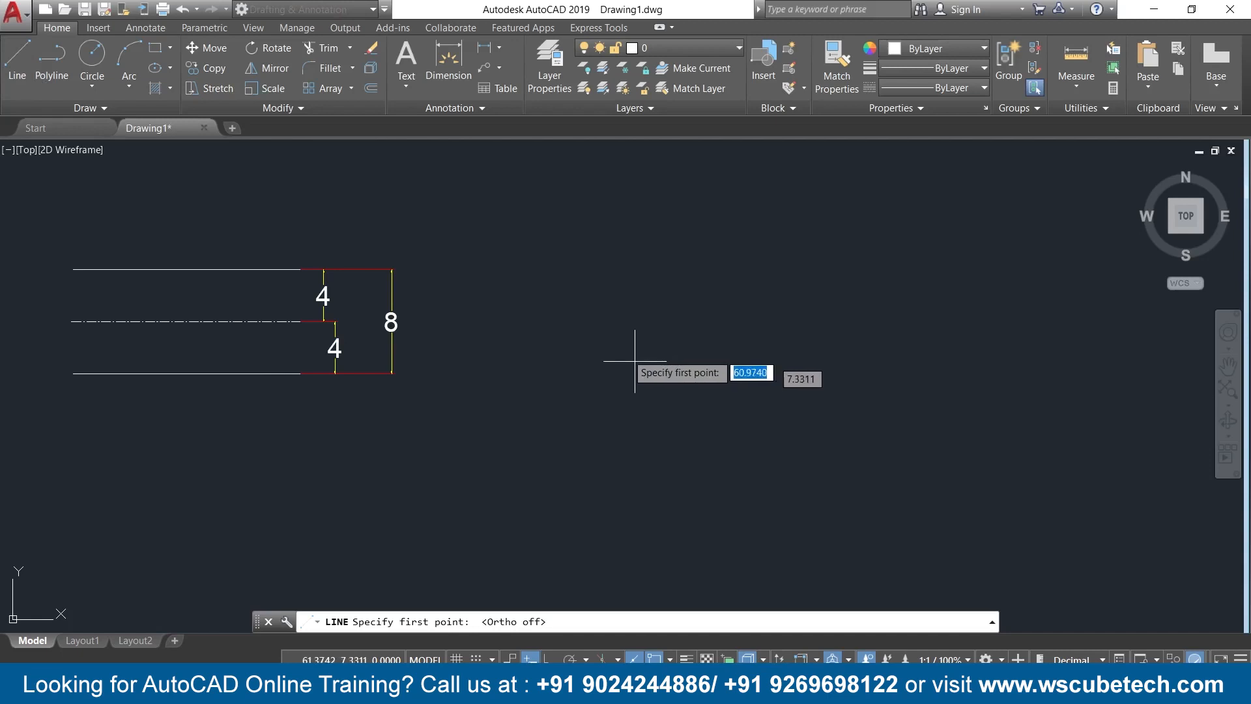
click(619, 348)
click(971, 206)
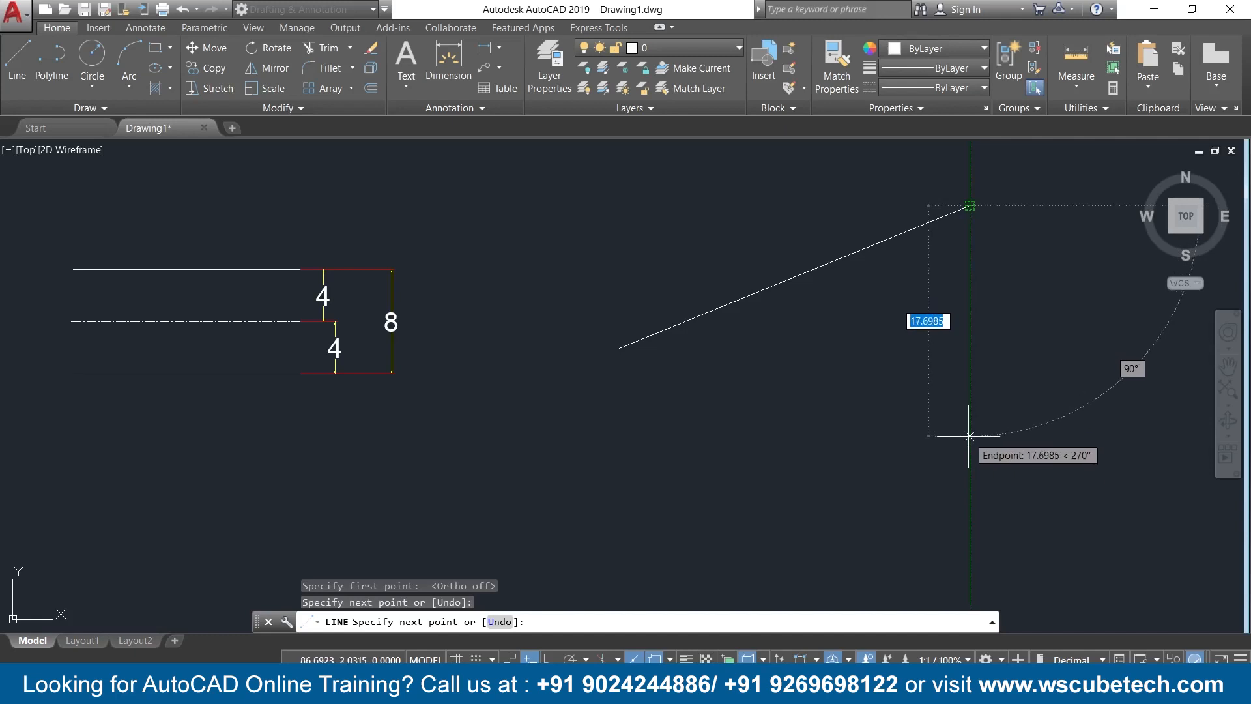
key(Return)
- Draw a second line sloping down to the right, starting about 6 units below the first sloping line and ending about 27 units below it
key(Return)
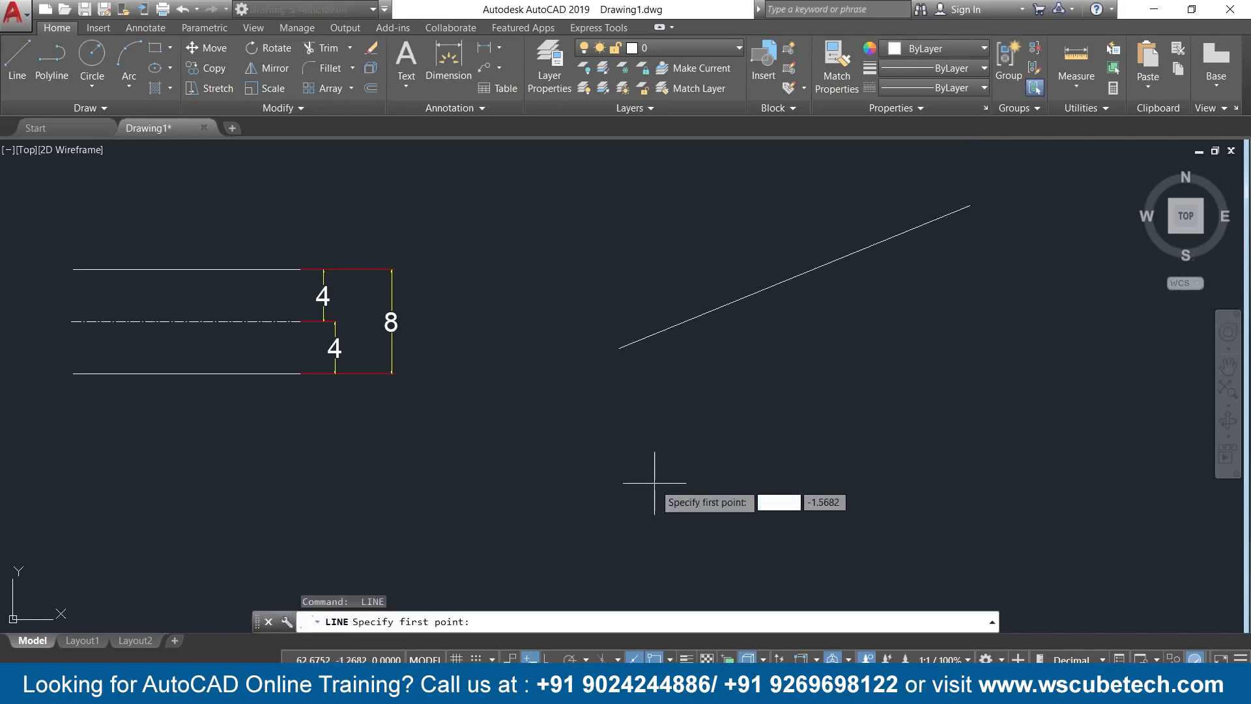
click(628, 428)
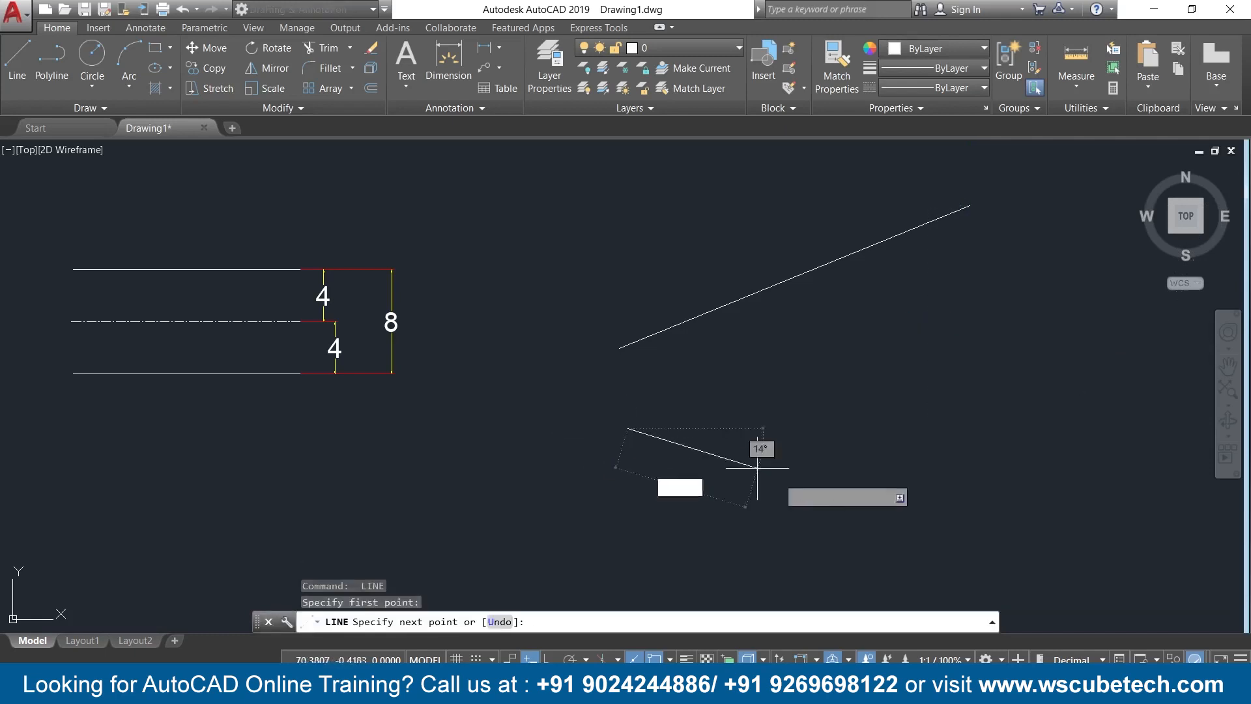
click(985, 553)
mouse_move(1030, 495)
middle_down()
mouse_move(967, 490)
mouse_move(915, 456)
middle_up()
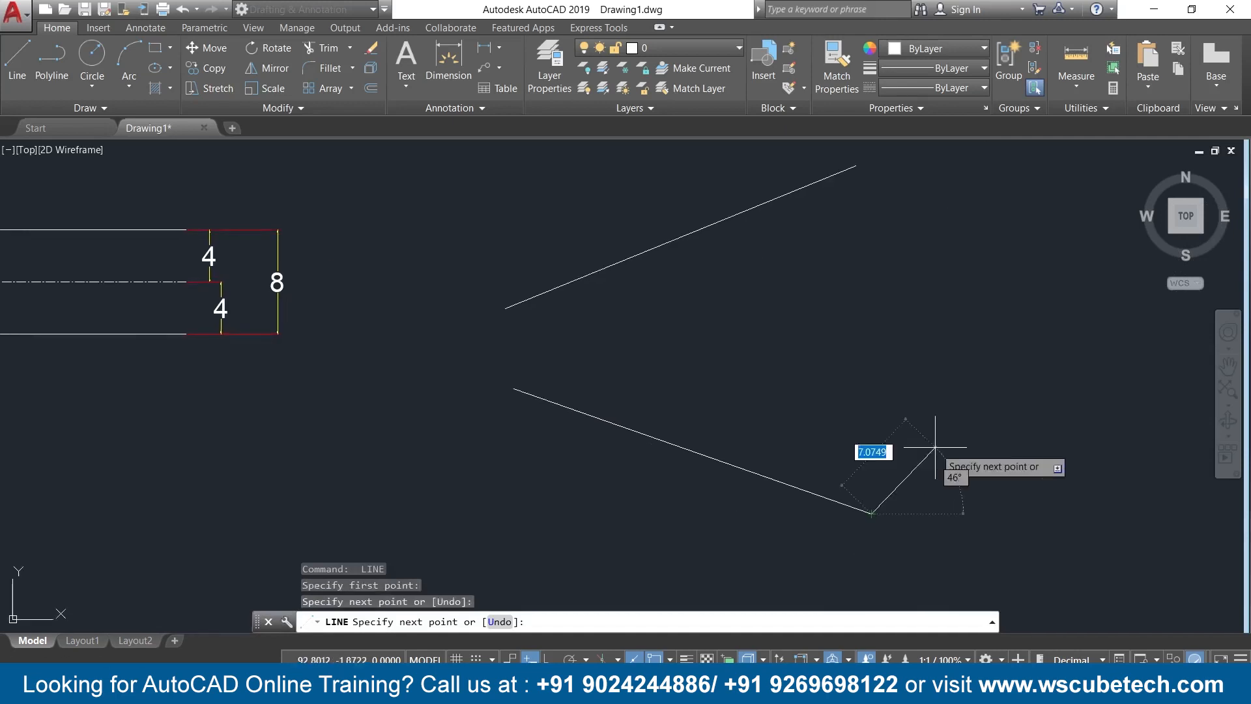
key(Return)
- Add a vertical linear dimension between the right ends of the two sloping lines, placed to their right
scroll(908, 414, down, 2)
scroll(907, 415, up, 2)
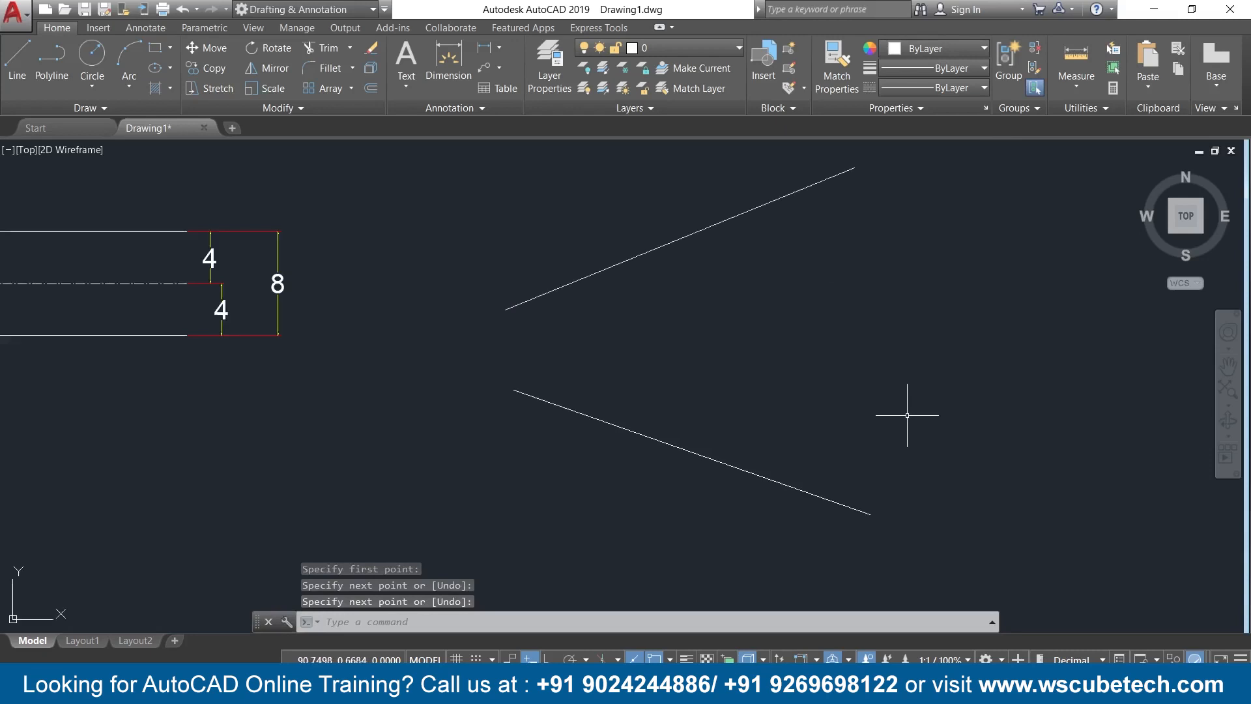
click(499, 48)
click(514, 73)
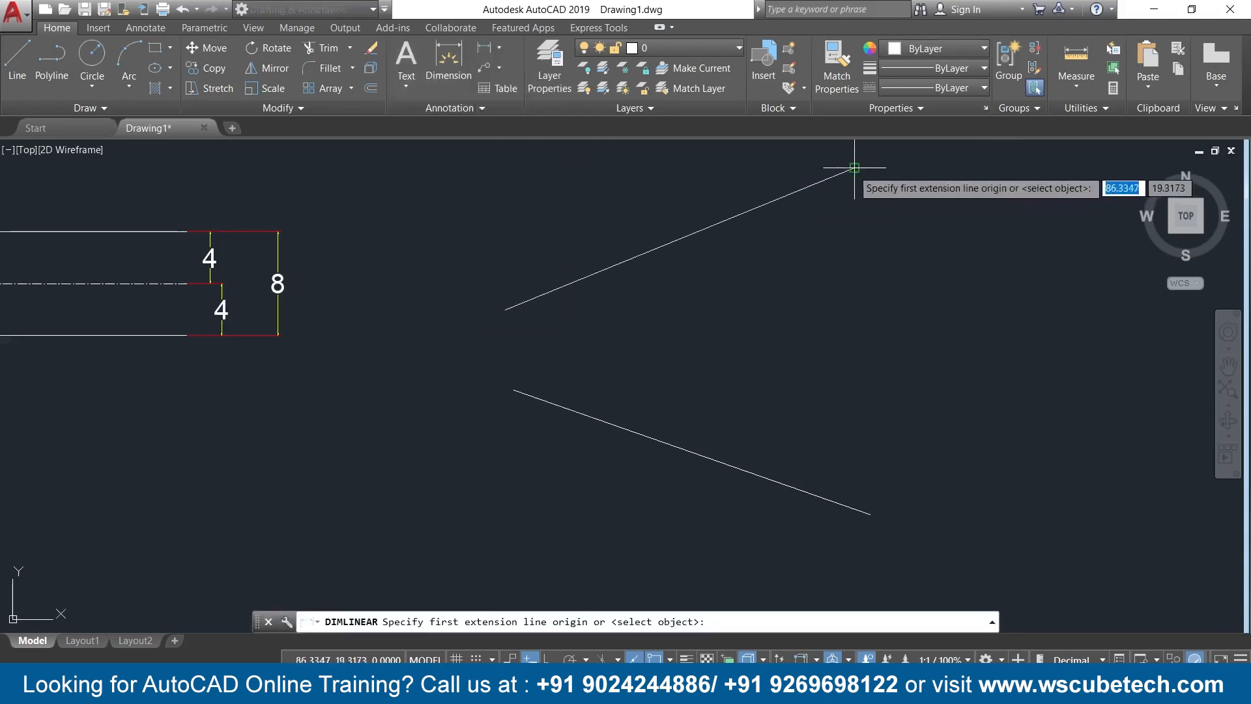
click(854, 167)
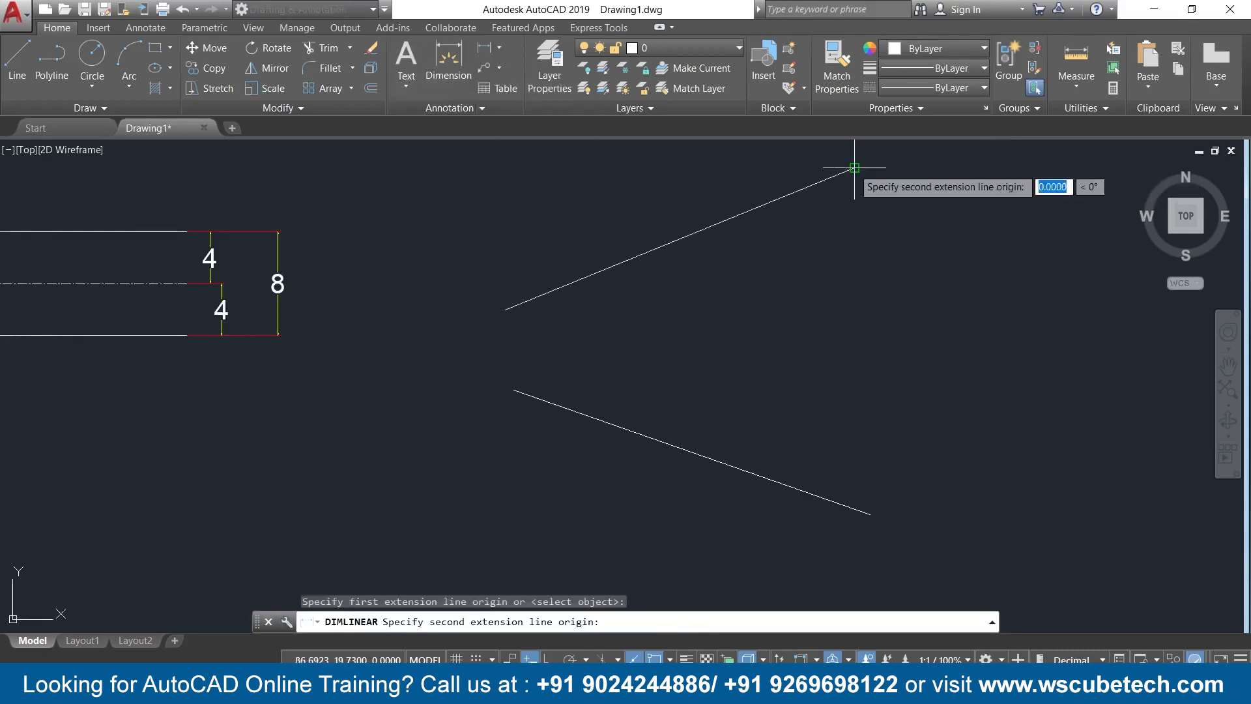
click(871, 515)
click(942, 512)
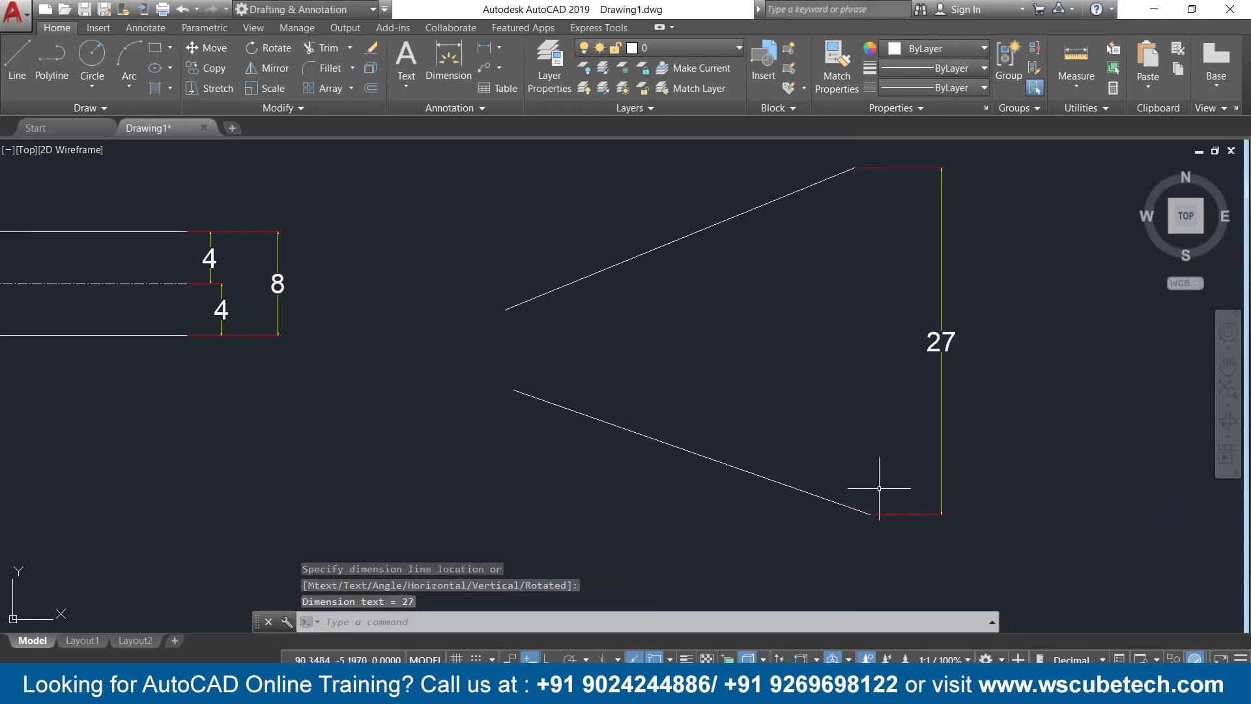
- Add a vertical linear dimension between the left ends of the two sloping lines, placed to their left
click(486, 51)
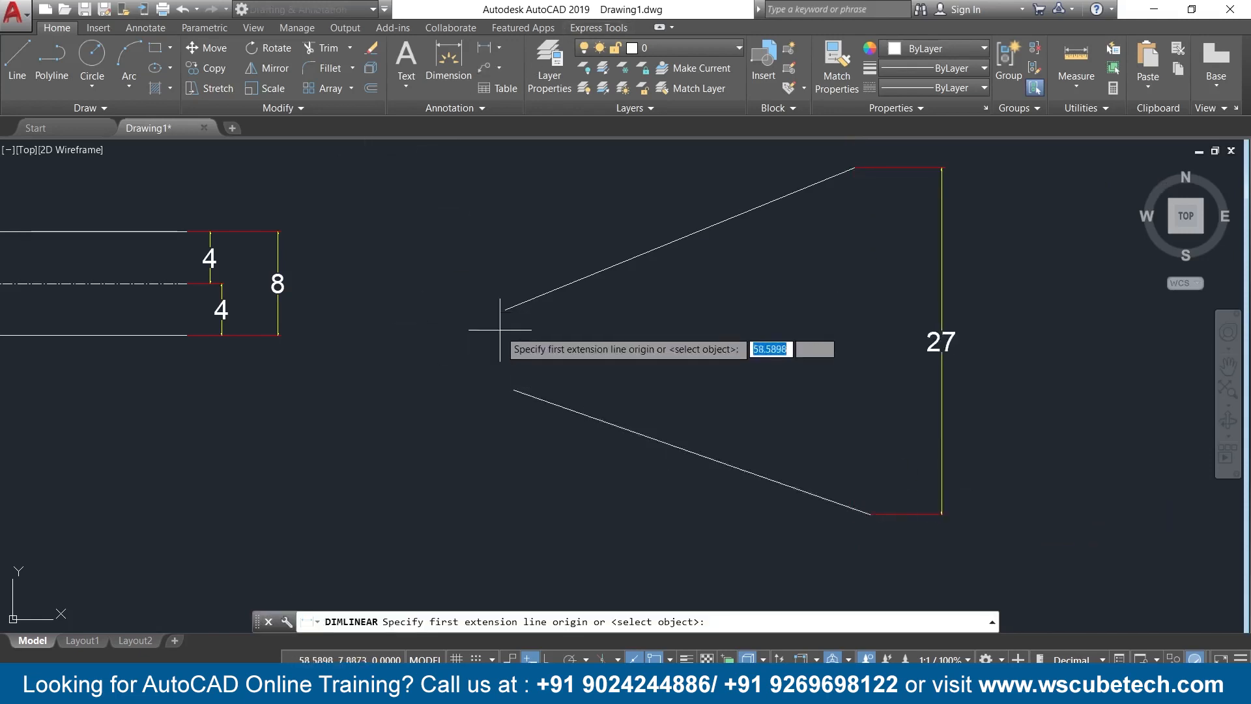
click(506, 308)
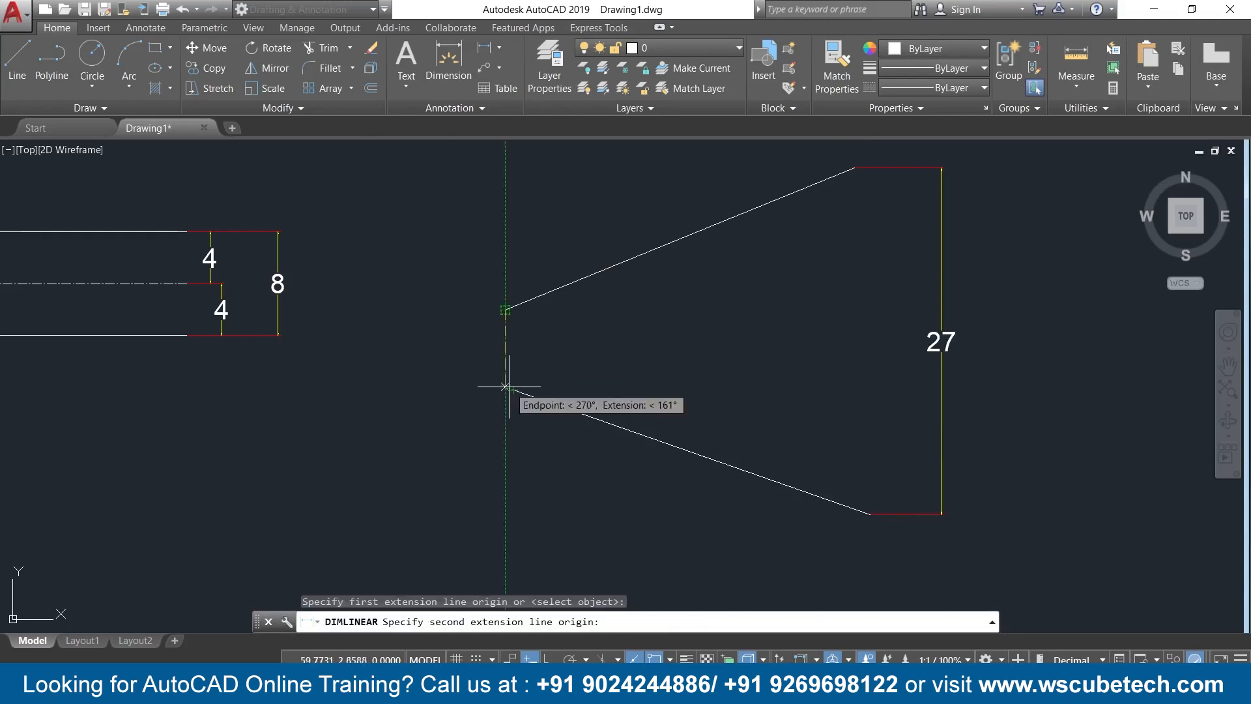
click(513, 389)
click(475, 376)
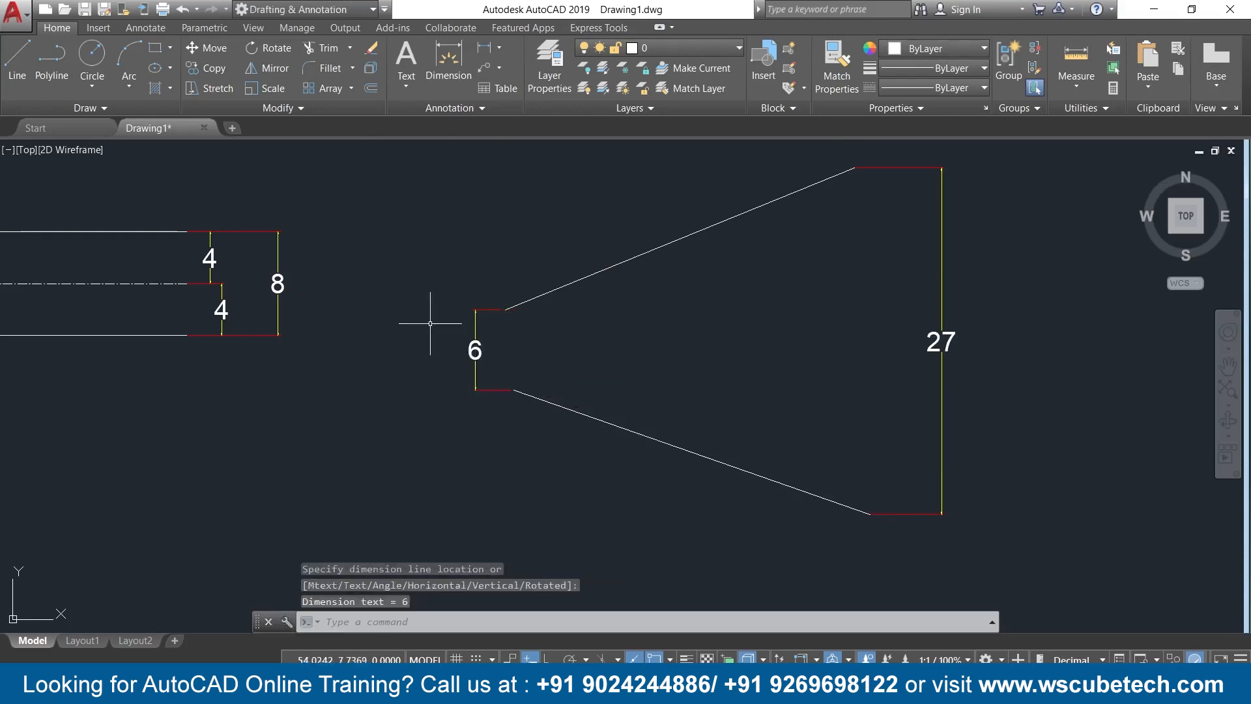
- Add a centerline between the upper and lower sloping lines
click(145, 28)
click(589, 65)
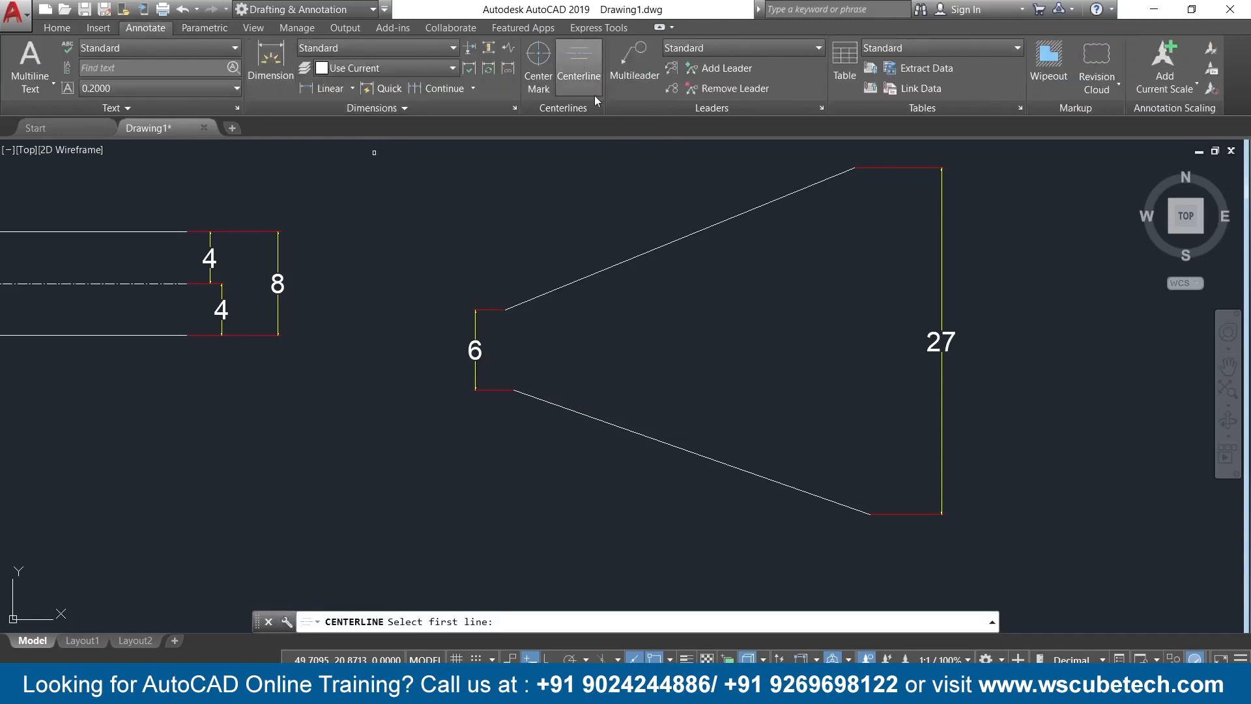
click(743, 214)
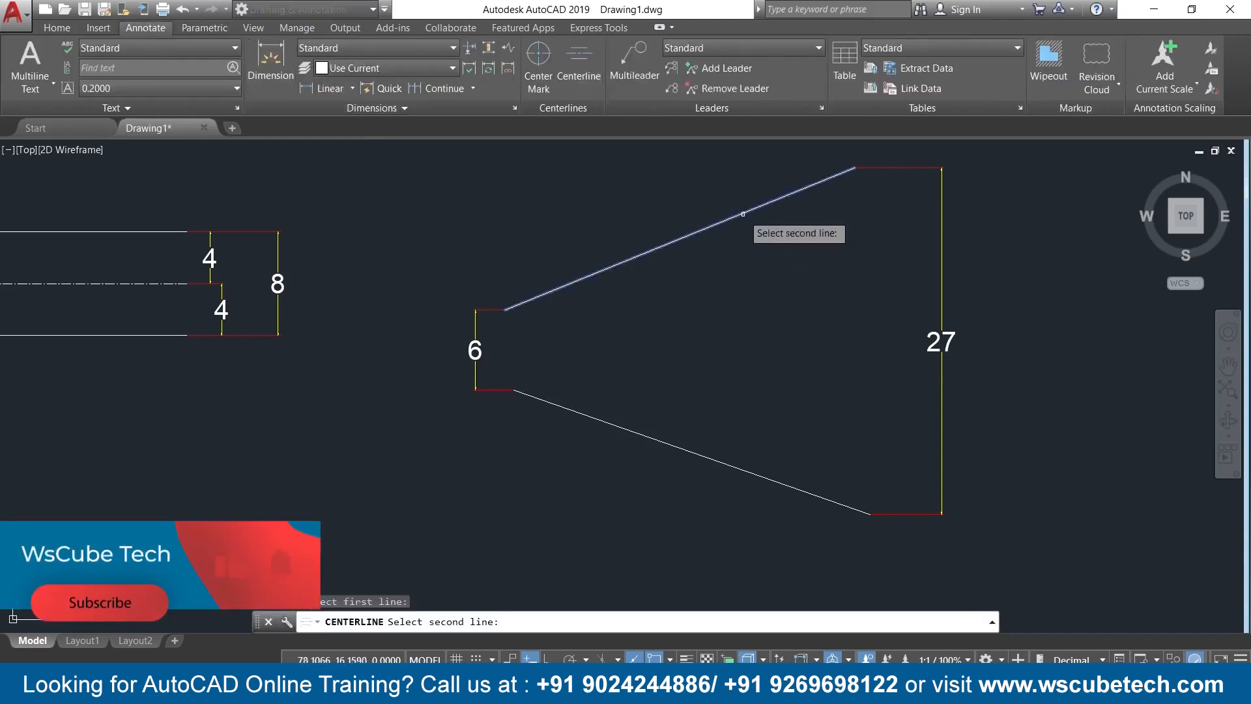
click(719, 459)
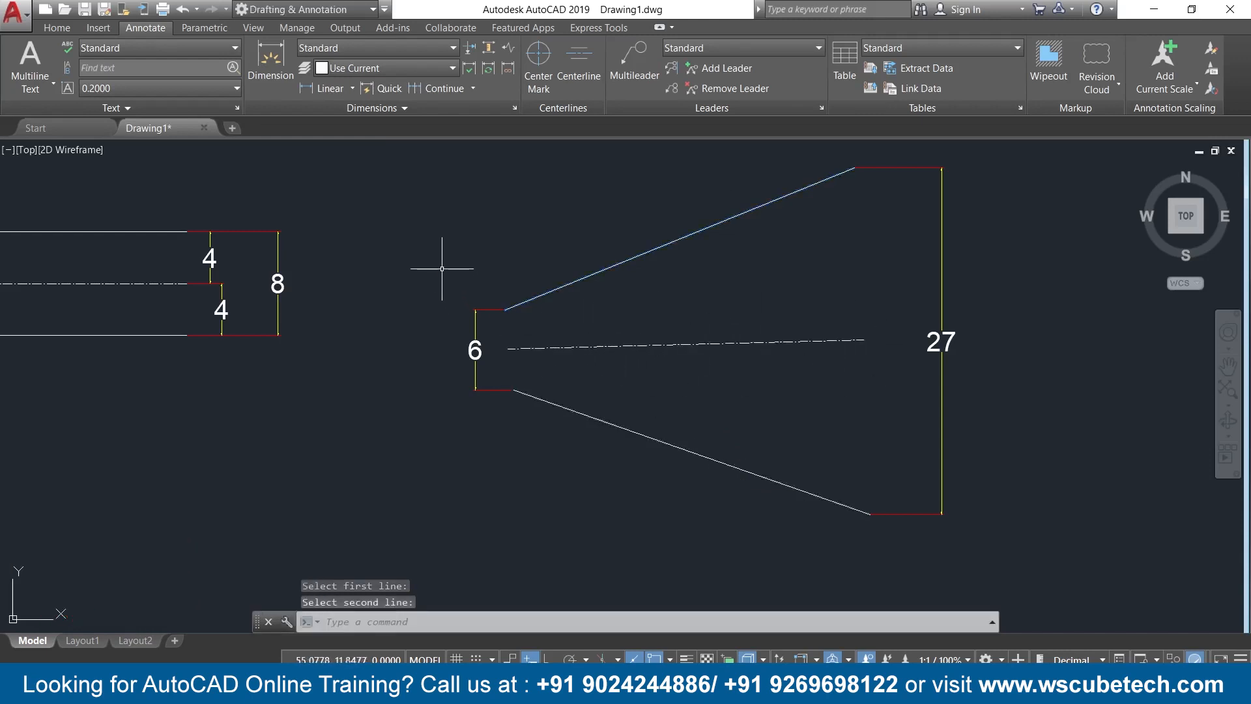
- Add a vertical linear dimension from the upper sloping line's right end to the right end of its centerline, inside the overall dimension
click(352, 89)
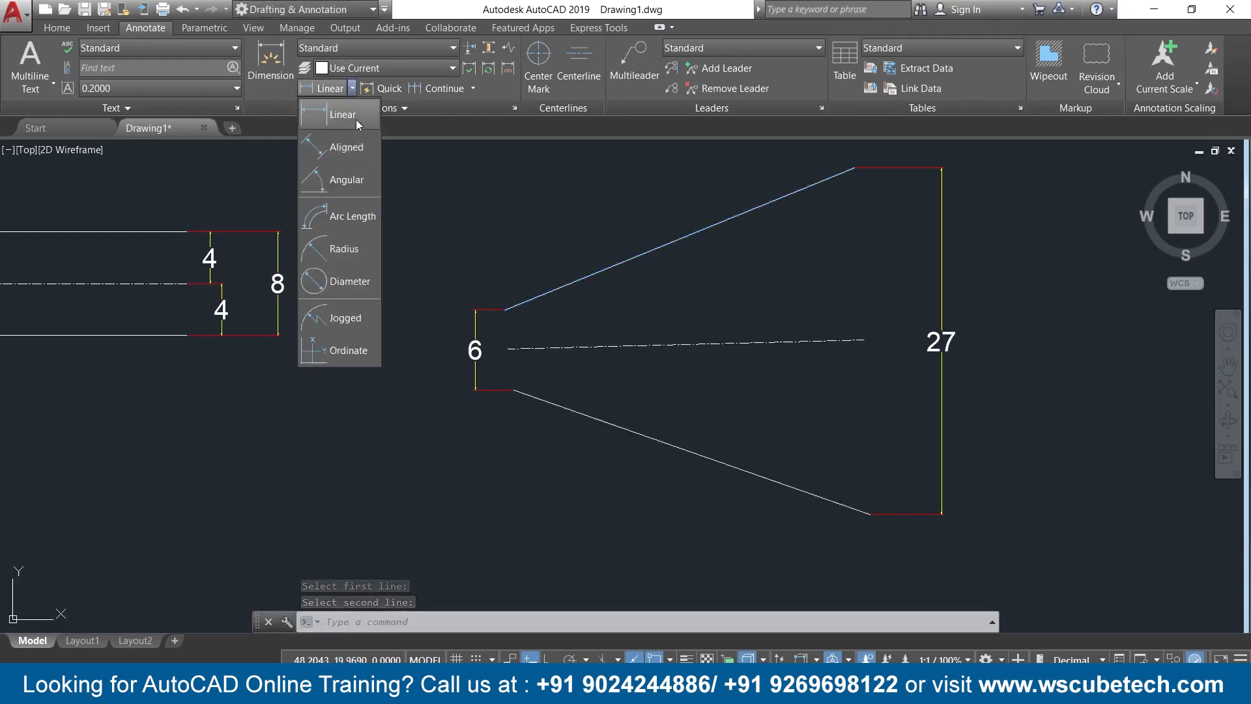
click(356, 119)
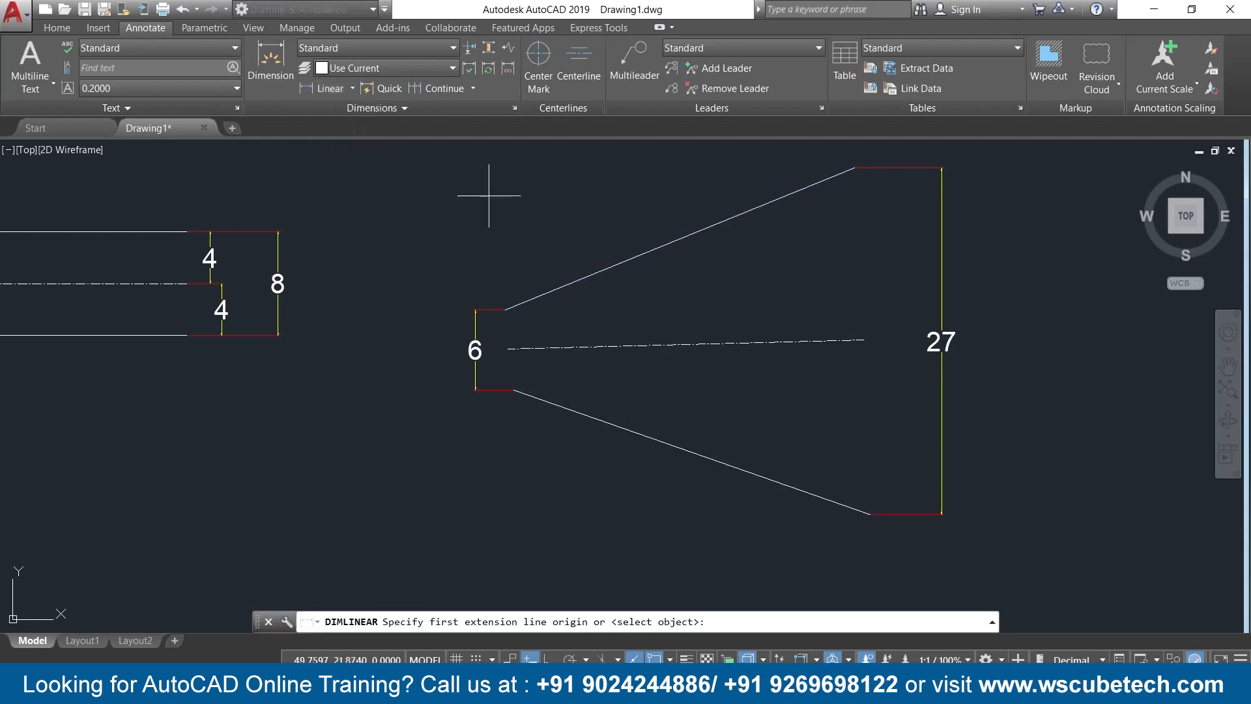
click(855, 168)
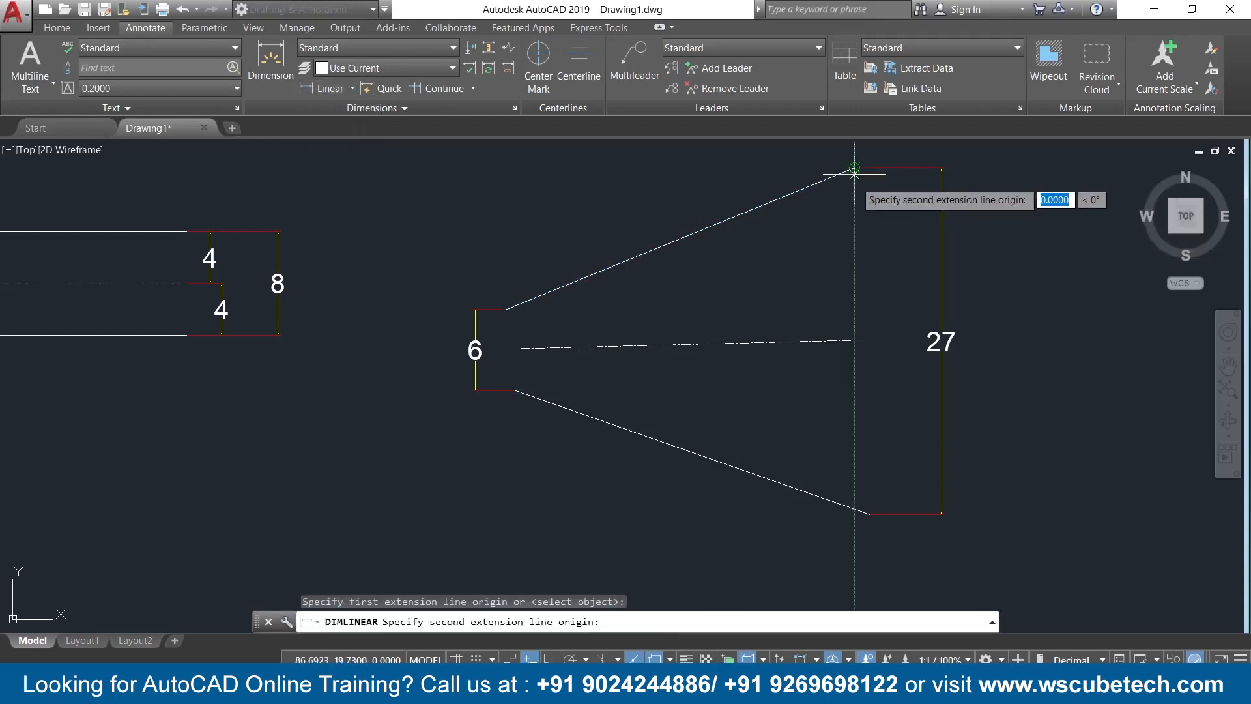
click(859, 340)
click(884, 345)
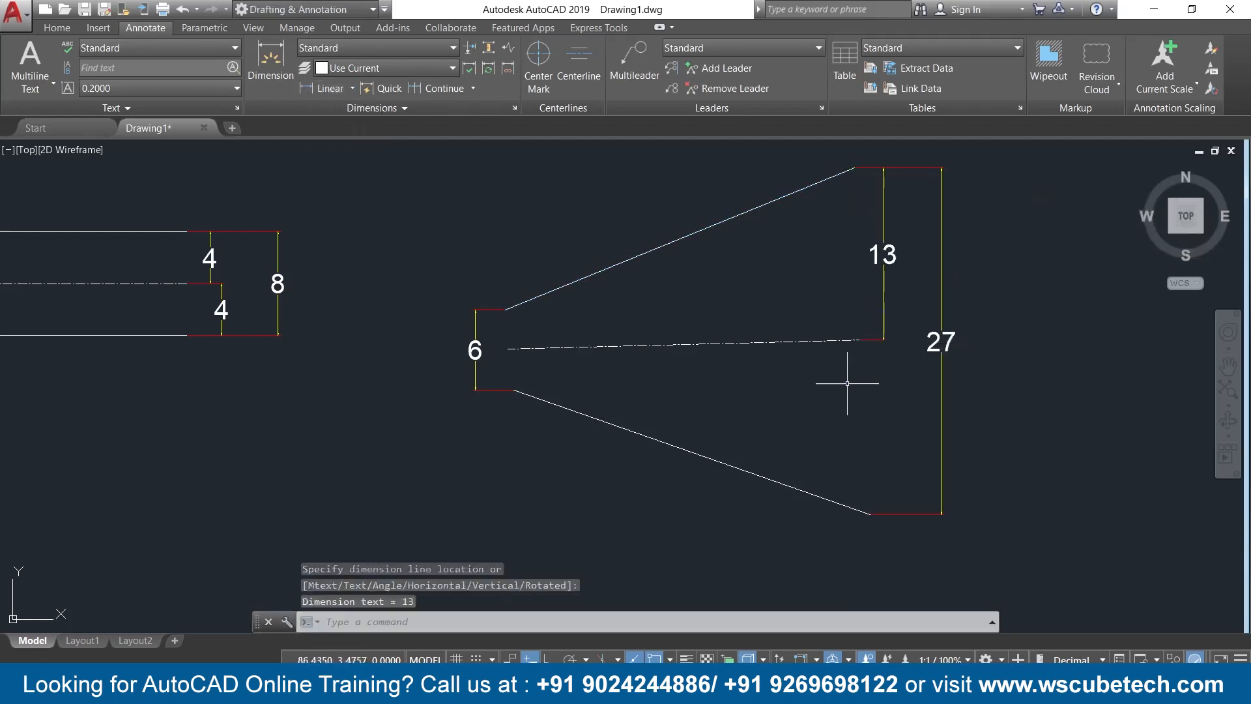
- Add a vertical linear dimension from the upper sloping line's left end to the left end of its centerline, placed between the sloping lines
click(320, 88)
click(505, 310)
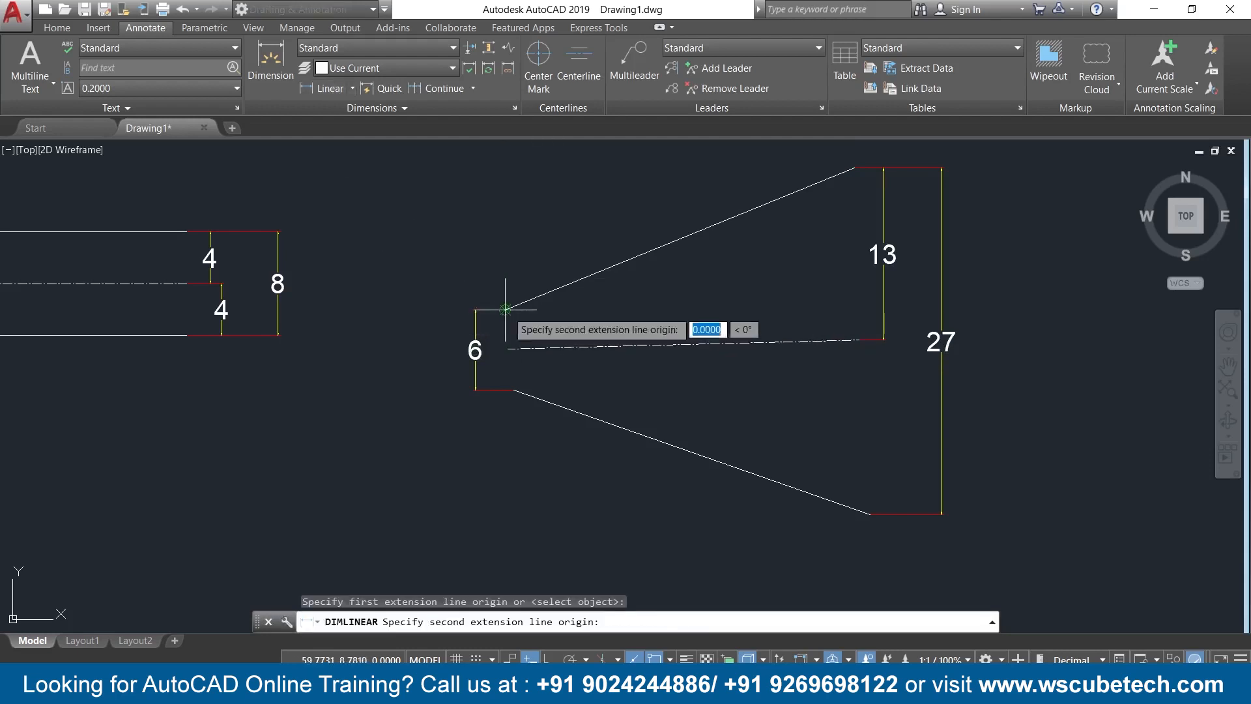
click(508, 348)
click(547, 346)
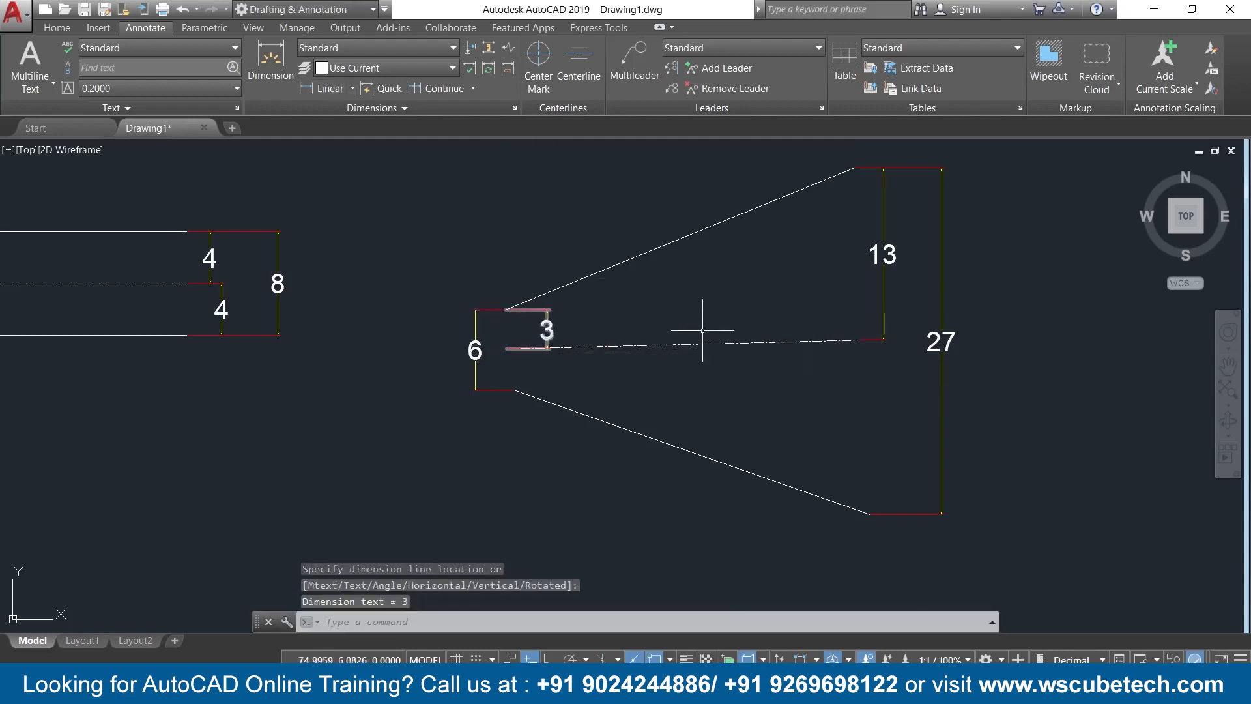
scroll(694, 311, down, 2)
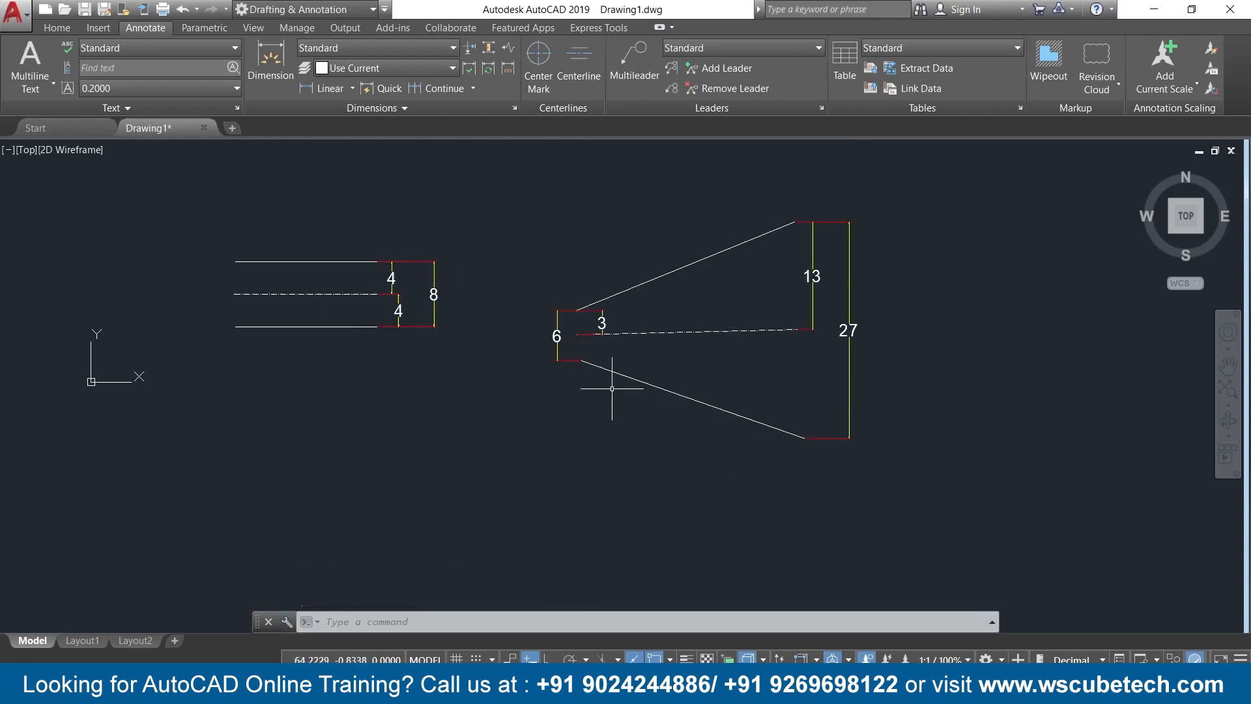
click(720, 332)
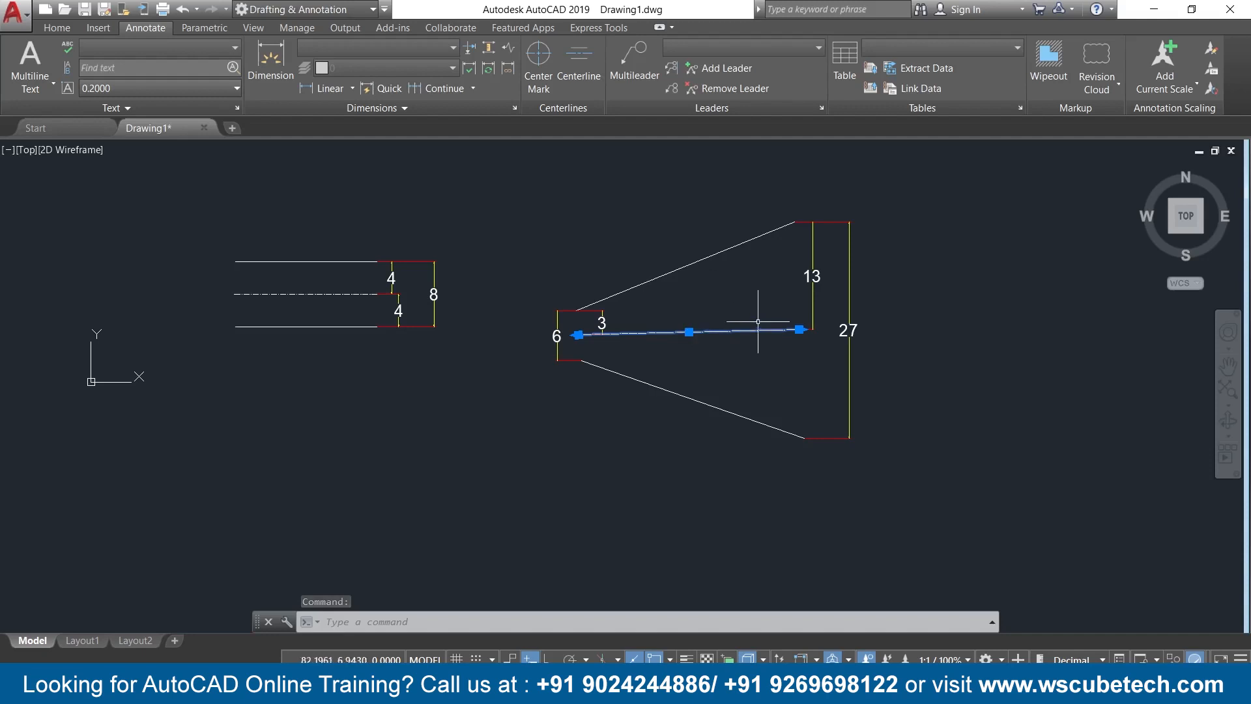
scroll(713, 289, up, 2)
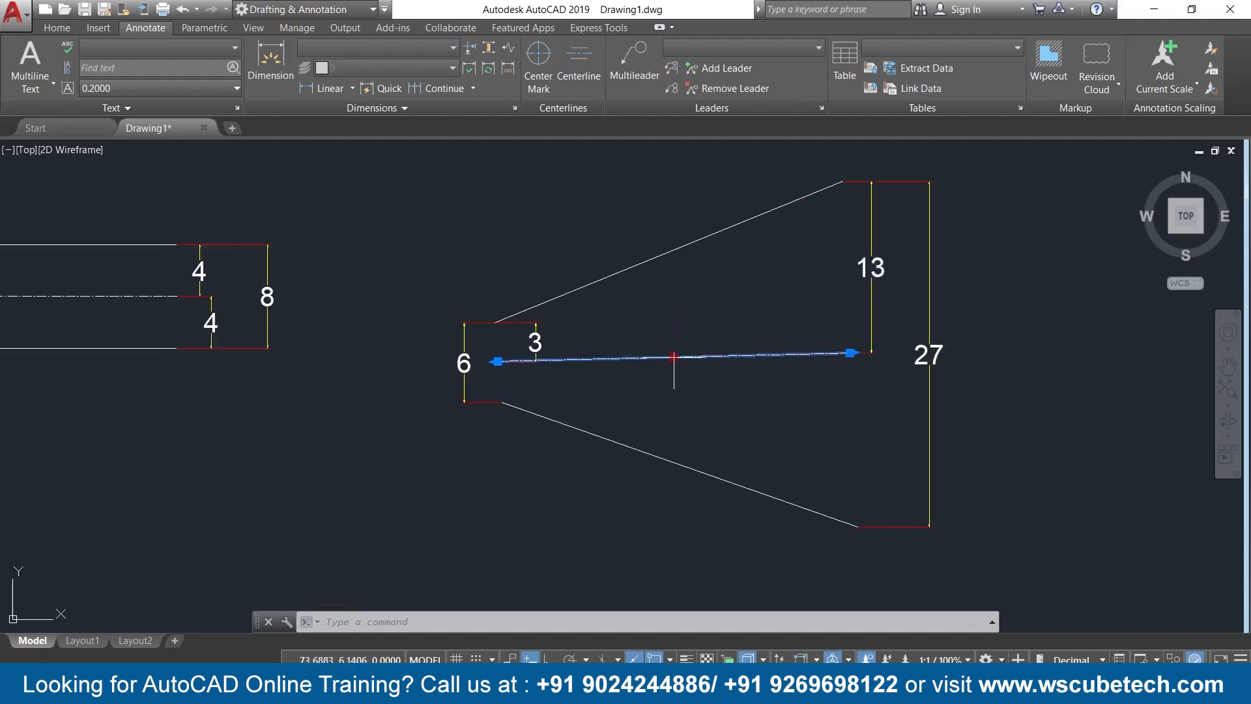
click(674, 357)
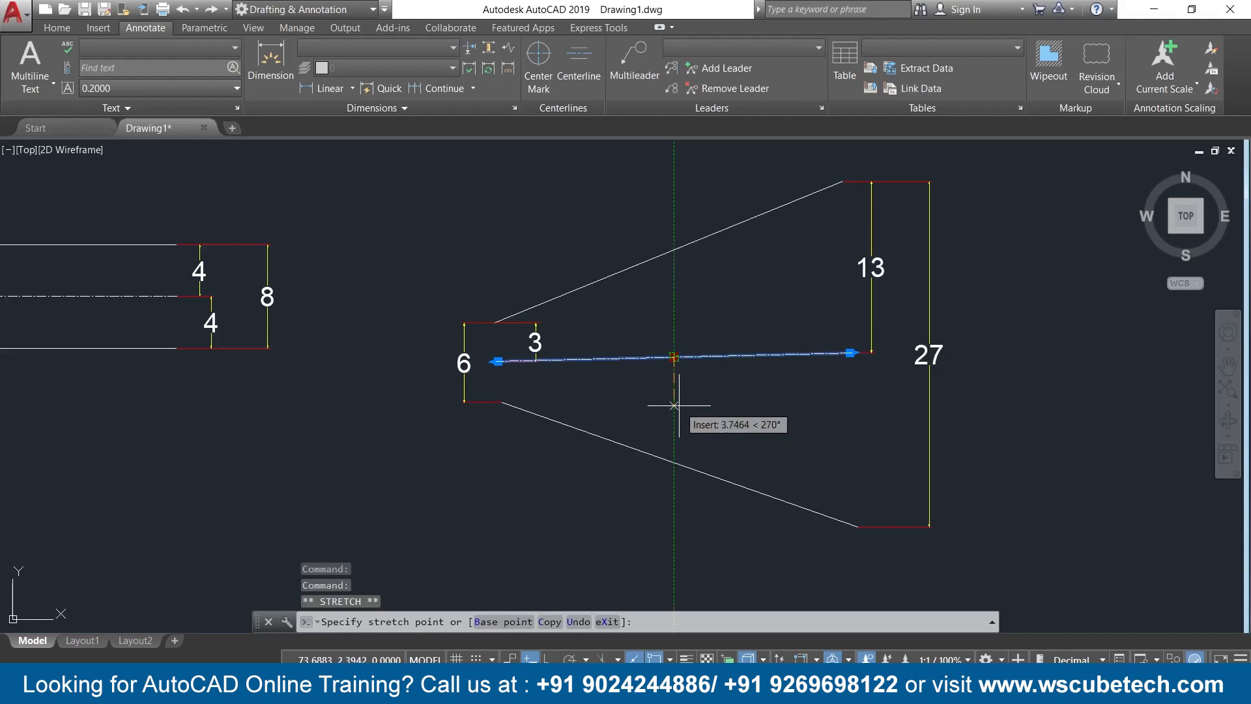
key(Escape)
key(Escape)
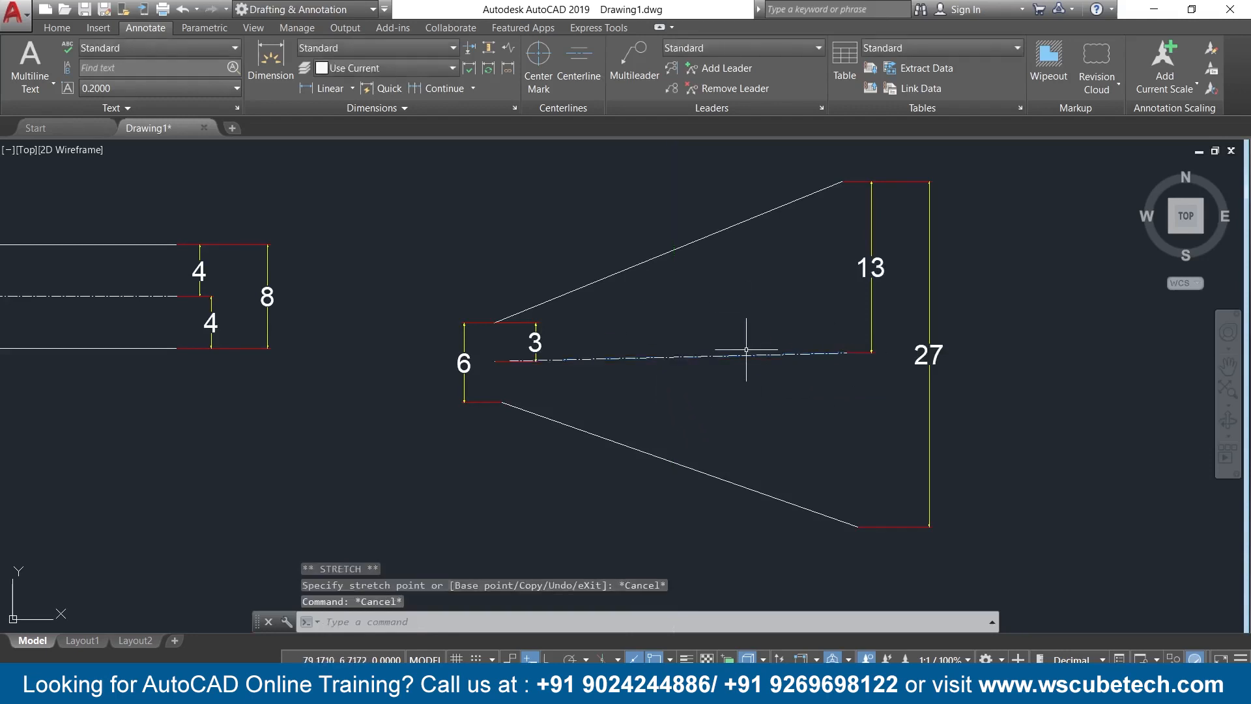
right_click(763, 362)
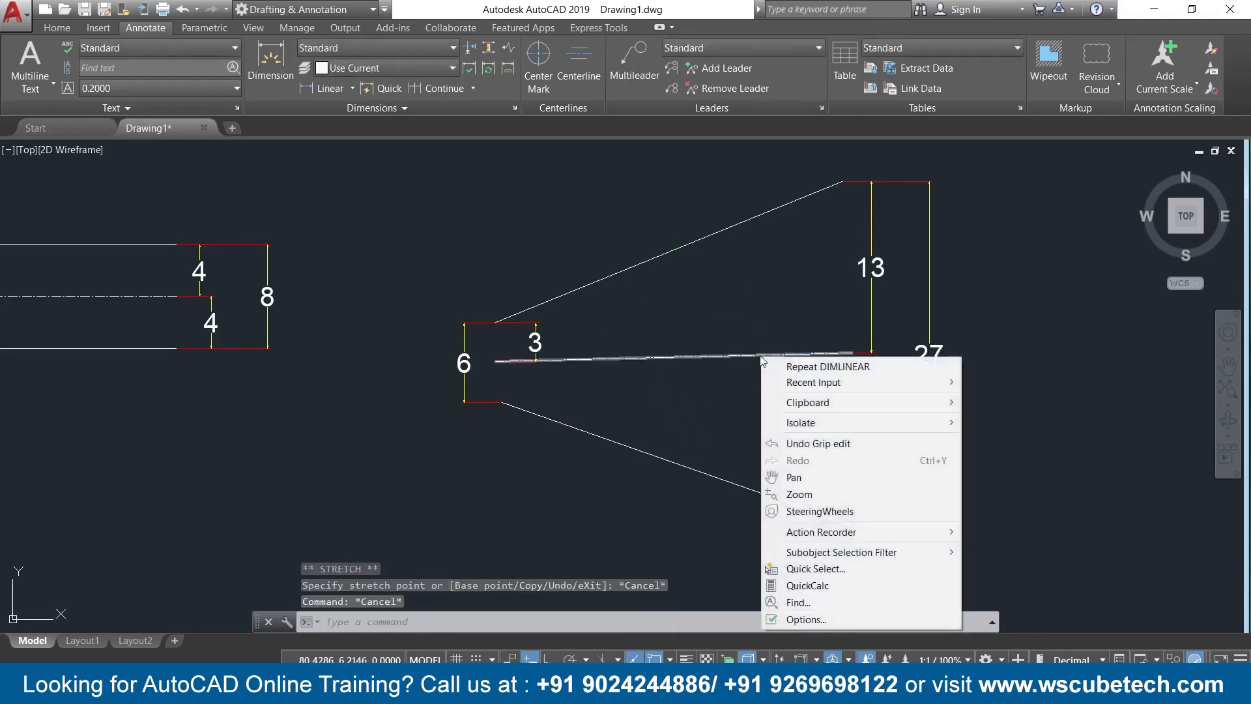
click(681, 328)
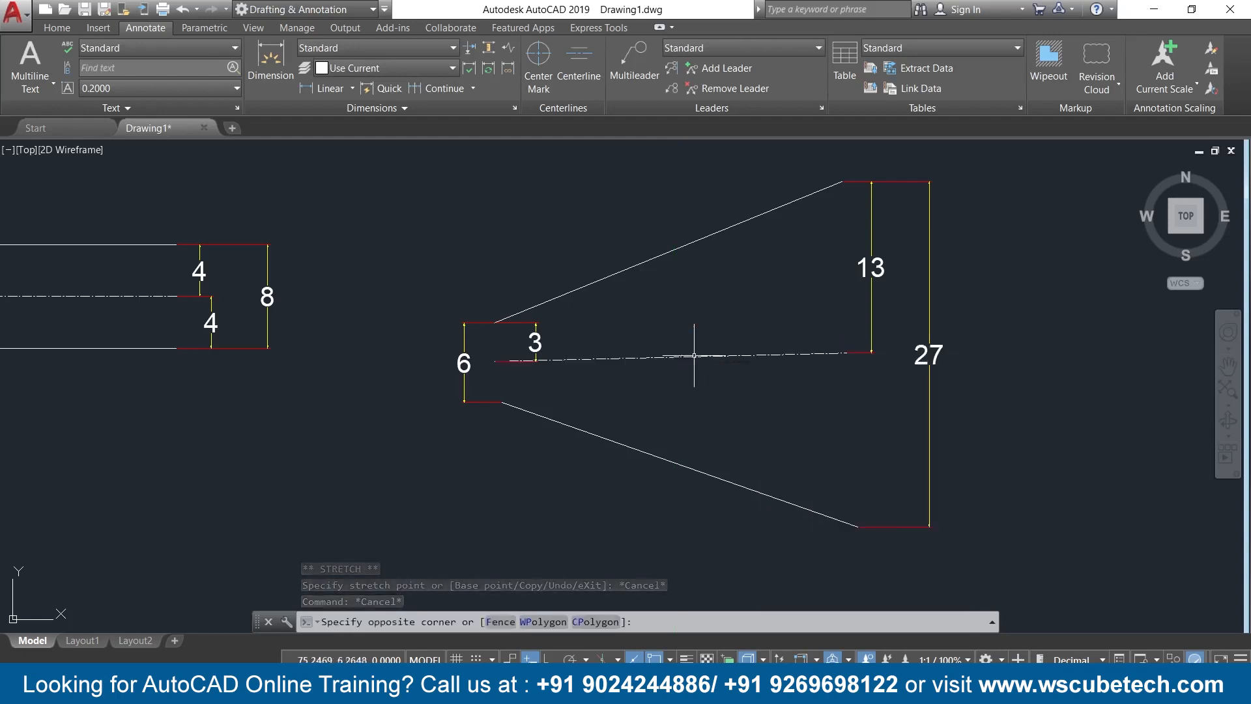